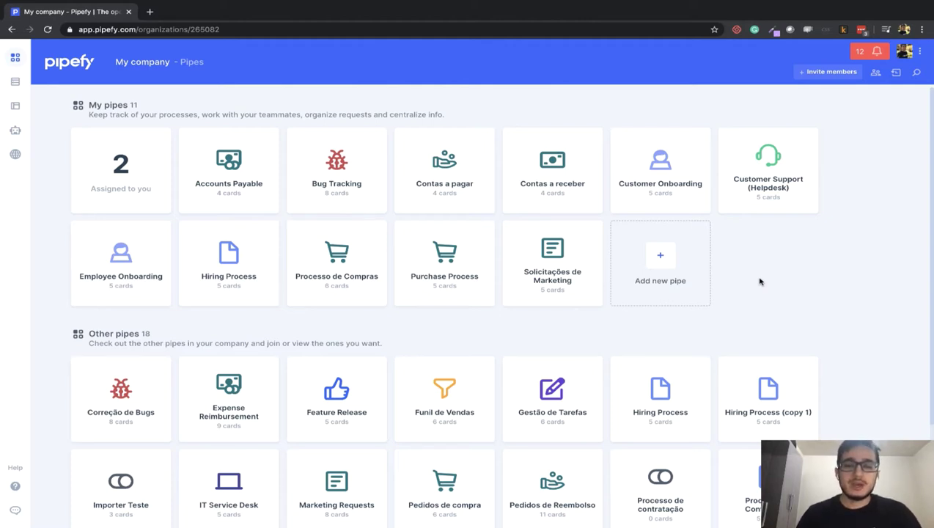
Open the Purchase Process pipe and view its new request form, closing it without creating a request.
{"action": "left_click", "coordinate": [494, 274]}
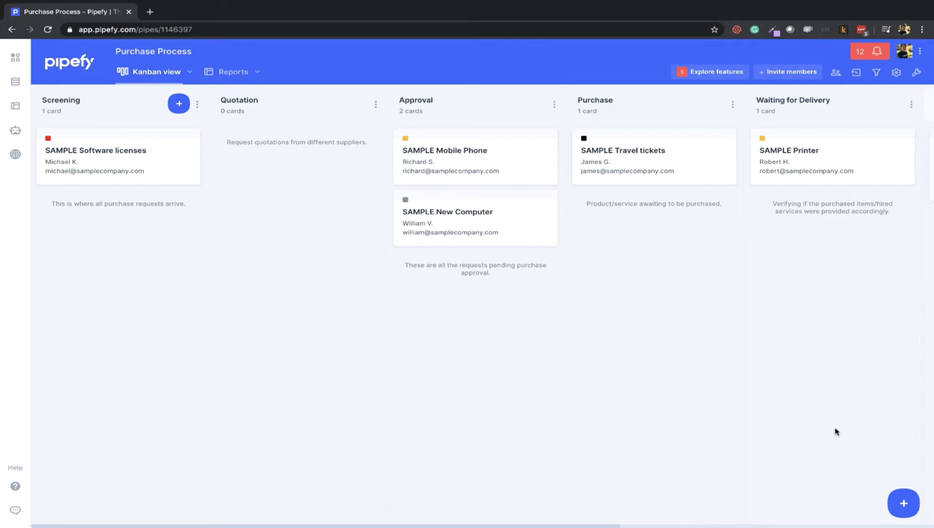
{"action": "left_click", "coordinate": [903, 503]}
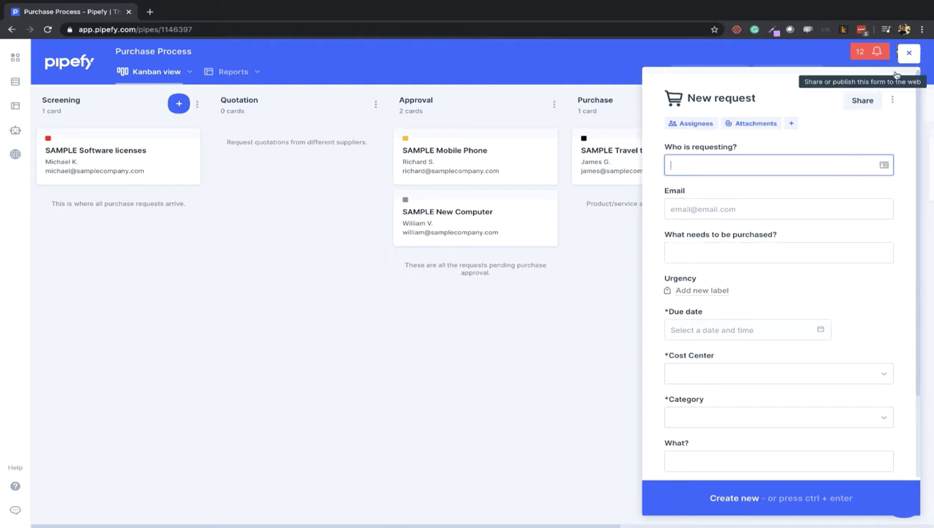
{"action": "left_click", "coordinate": [909, 53]}
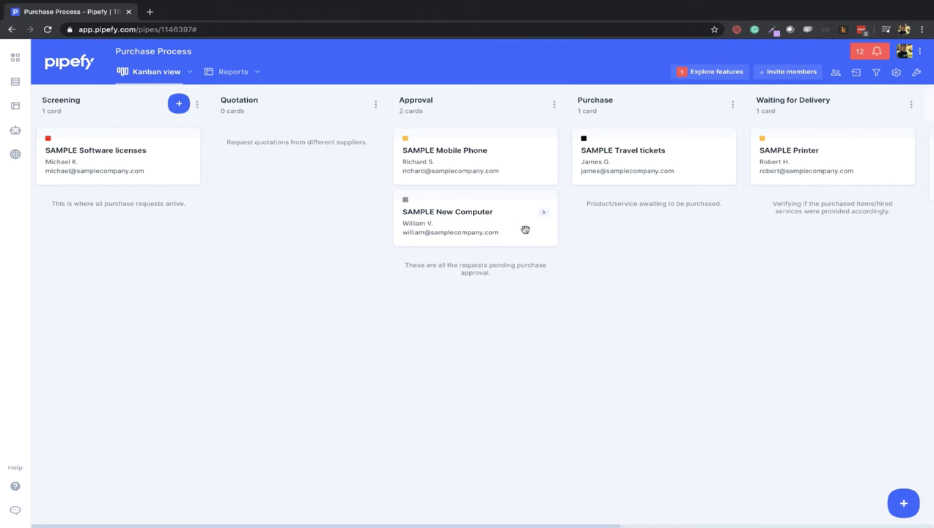
Examine the card details and phase fields of the Mobile Phone, New Computer, Software licenses and Travel tickets sample cards.
{"action": "left_click", "coordinate": [511, 172]}
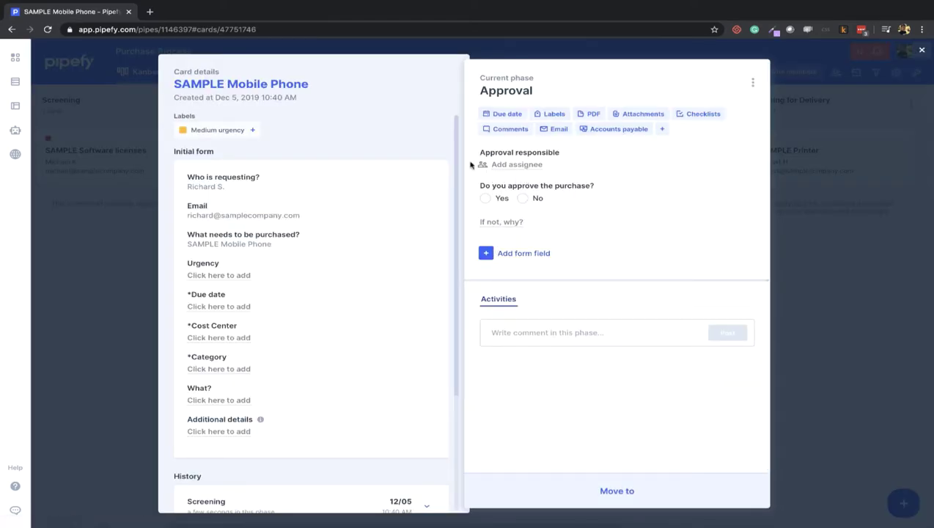
{"action": "left_click", "coordinate": [138, 321]}
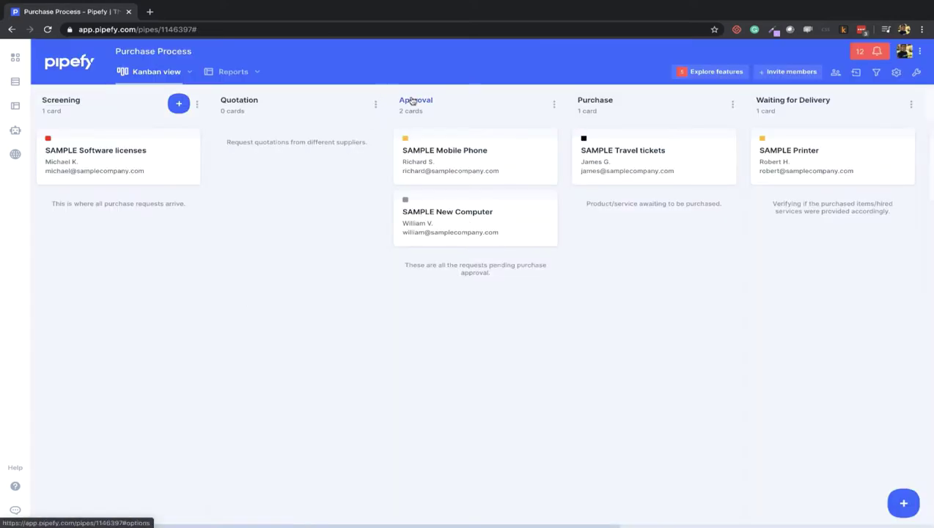
{"action": "left_click", "coordinate": [464, 228]}
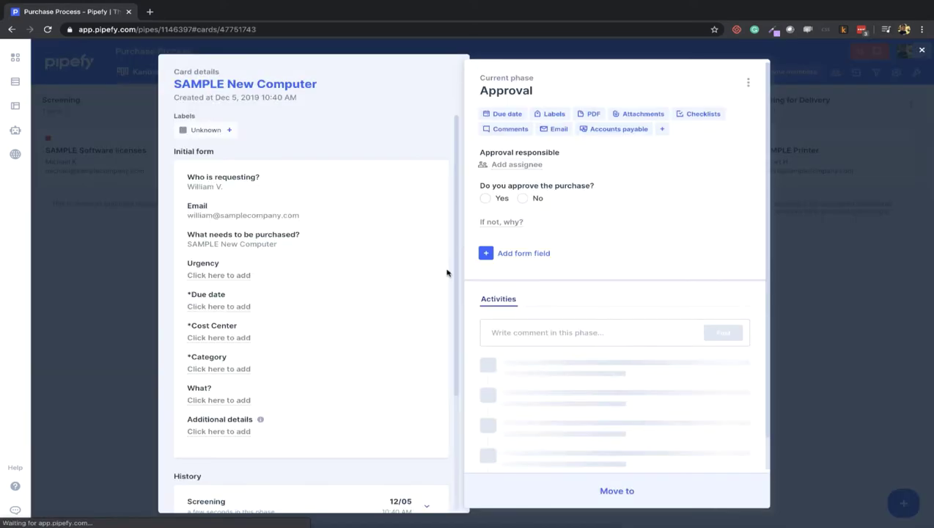
{"action": "left_click", "coordinate": [120, 288]}
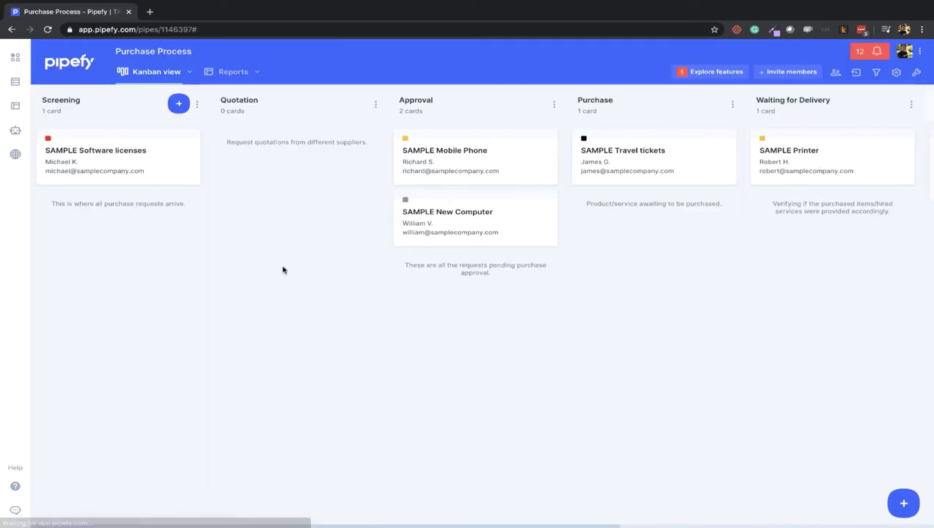
{"action": "left_click", "coordinate": [120, 154]}
{"action": "left_click", "coordinate": [98, 259]}
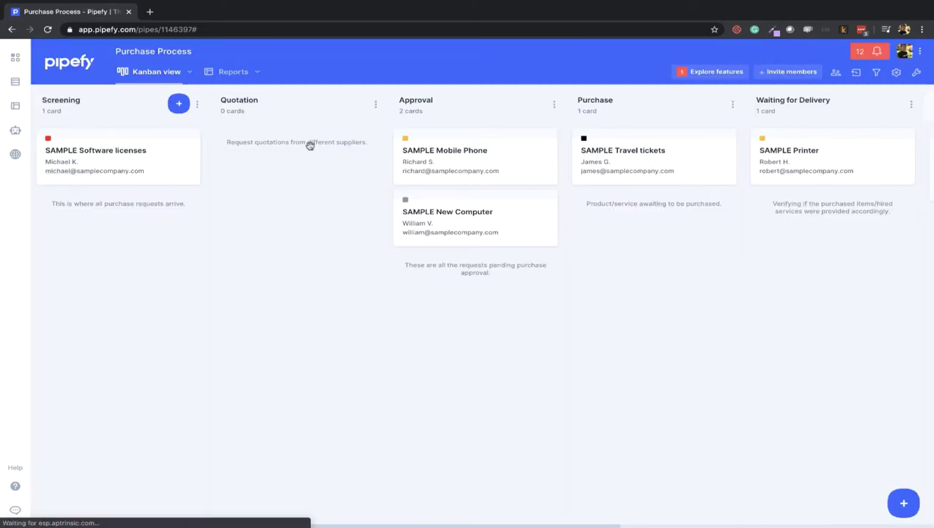
{"action": "left_click", "coordinate": [638, 168]}
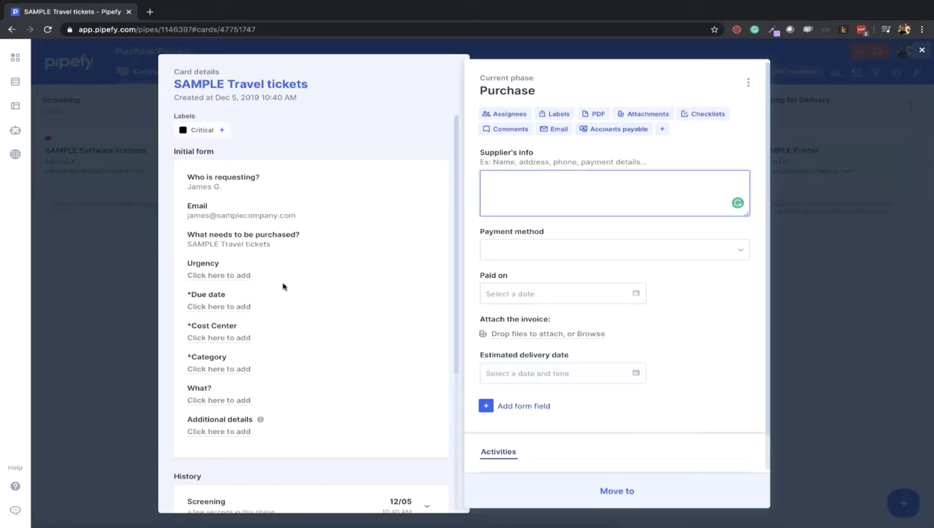
{"action": "left_click", "coordinate": [141, 304]}
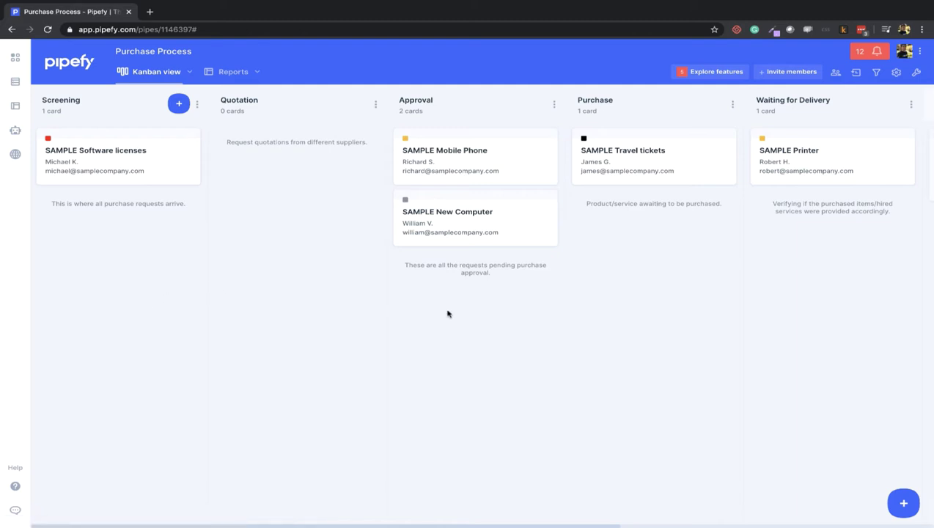
View the field types that can be added to the Approval phase form from the SAMPLE New Computer card.
{"action": "left_click", "coordinate": [483, 226]}
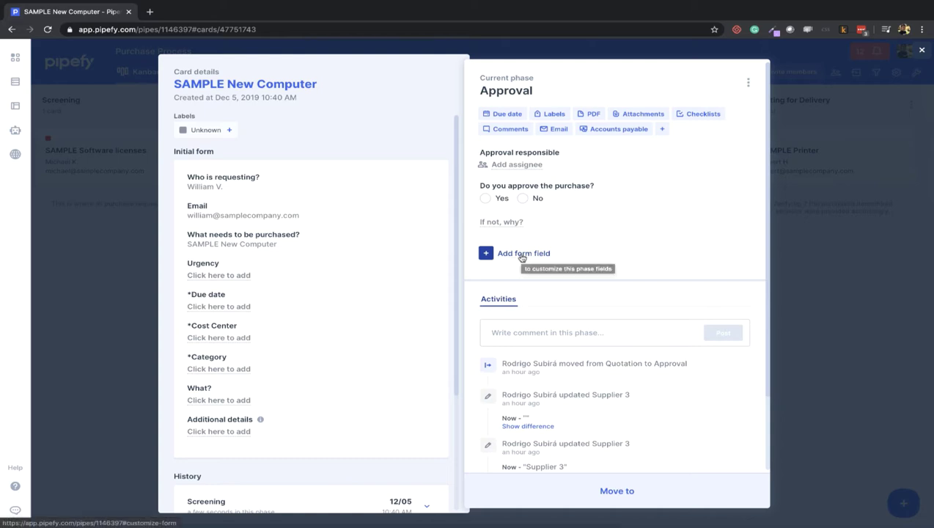
{"action": "left_click", "coordinate": [522, 254]}
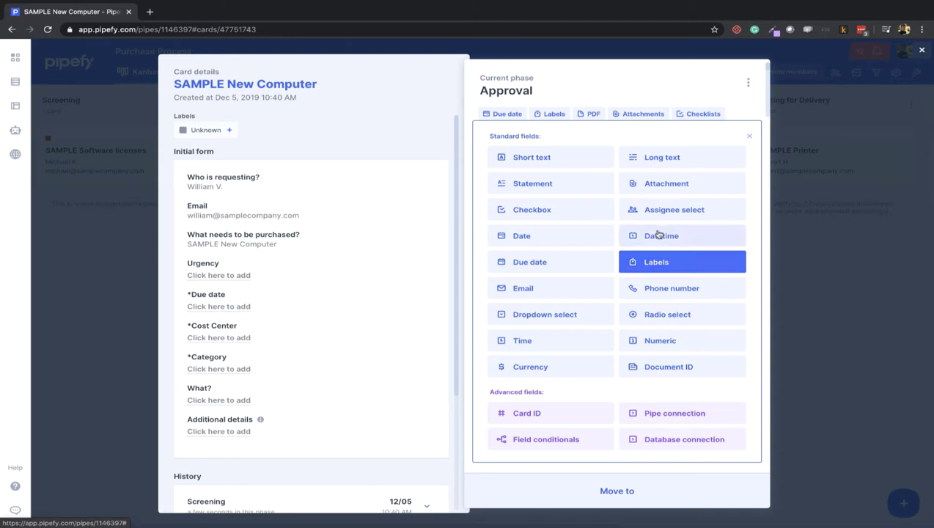
{"action": "left_click", "coordinate": [750, 139]}
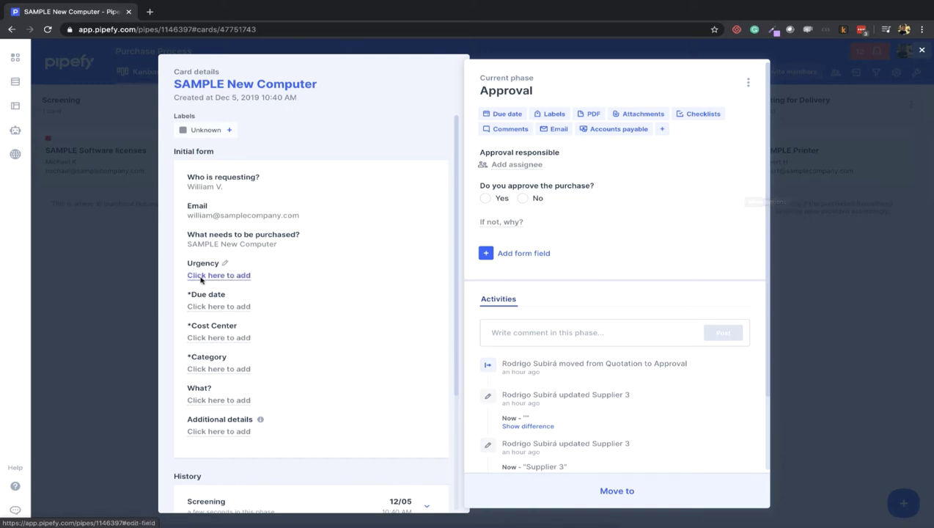
{"action": "key", "text": "Escape"}
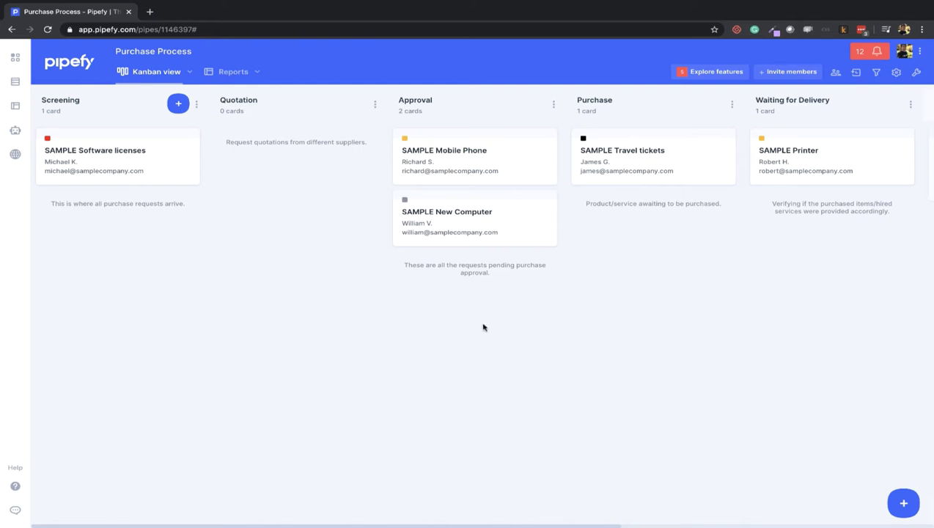
Set the due date of the SAMPLE Printer card in Waiting for Delivery to 03/28/2020 and return to the board.
{"action": "left_click", "coordinate": [806, 150]}
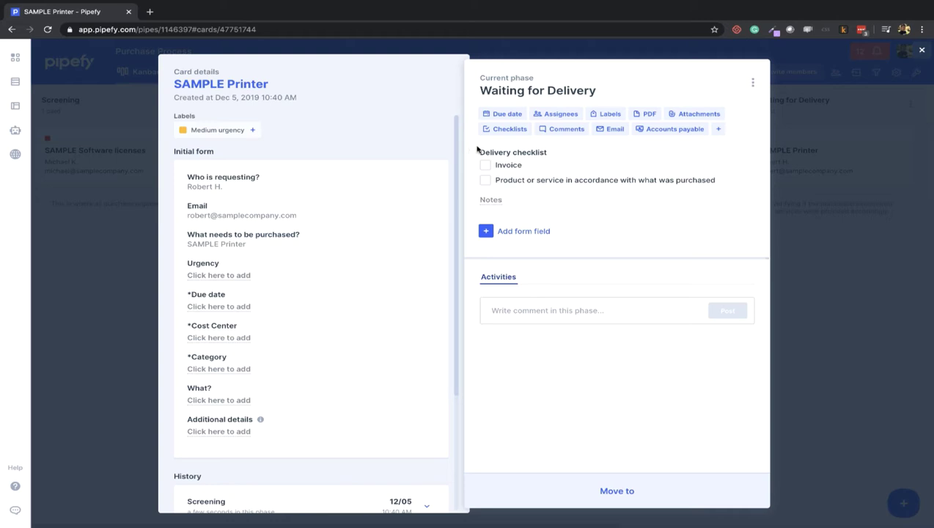
{"action": "left_click", "coordinate": [497, 115]}
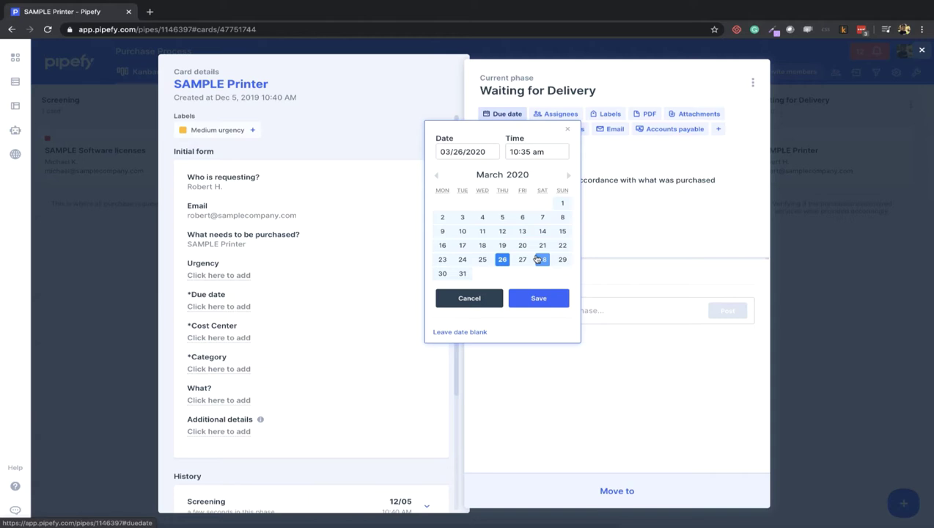
{"action": "left_click", "coordinate": [540, 259]}
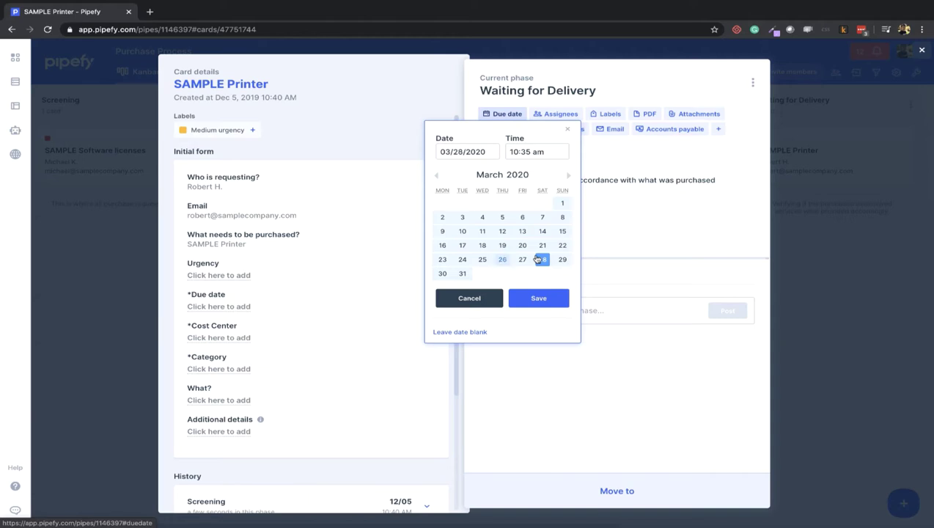
{"action": "left_click", "coordinate": [536, 299]}
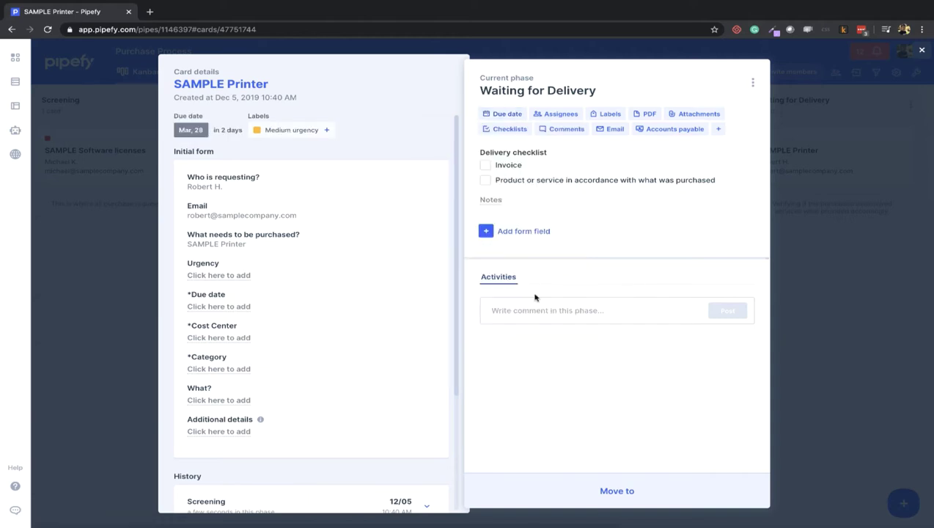
{"action": "left_click", "coordinate": [117, 328]}
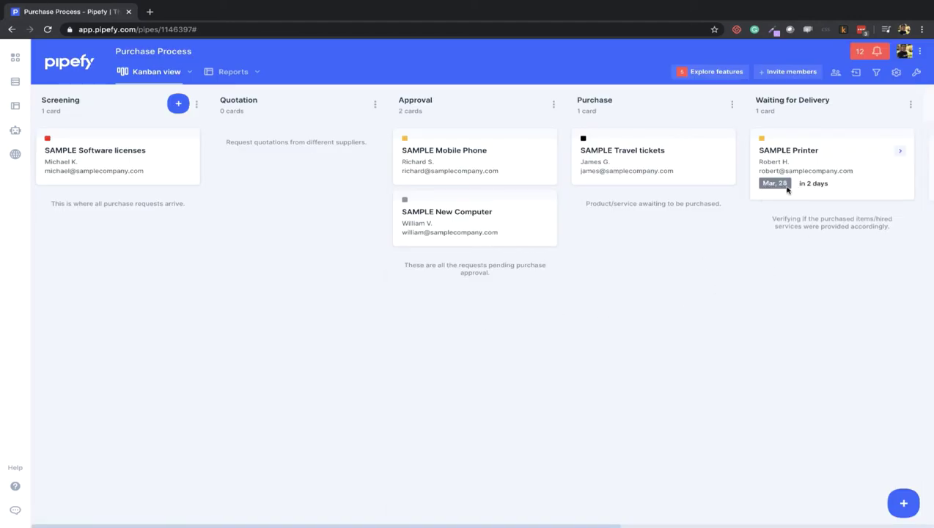
Change the SAMPLE Printer card's due date to 03/27/2020 and close the card.
{"action": "left_click", "coordinate": [831, 168]}
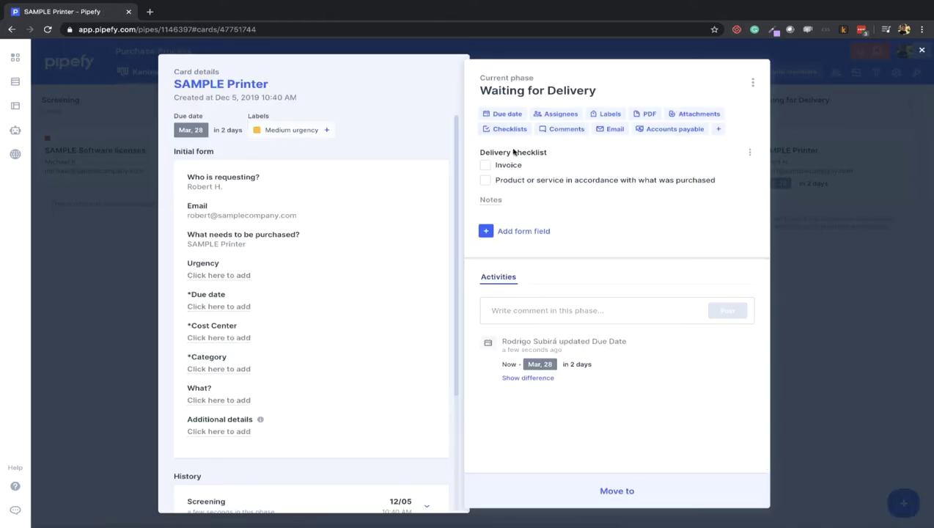
{"action": "left_click", "coordinate": [507, 115]}
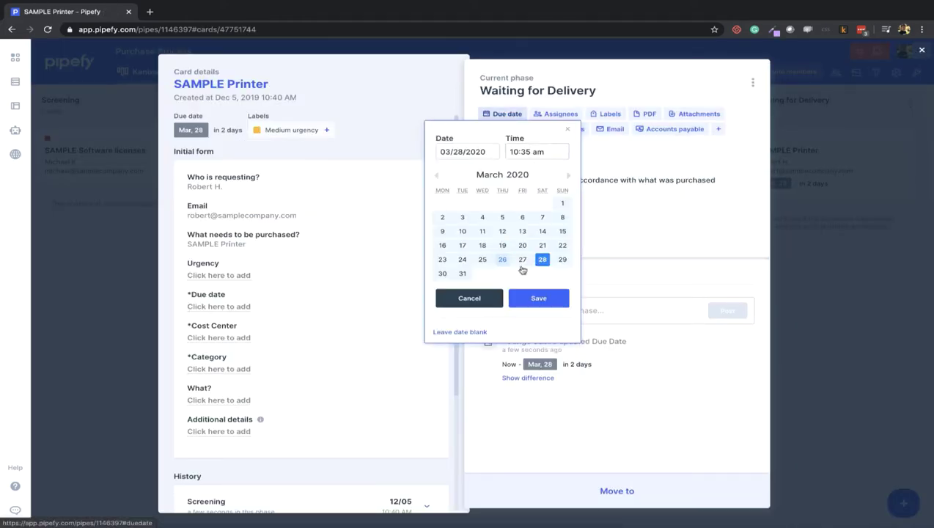
{"action": "left_click", "coordinate": [522, 260]}
{"action": "left_click", "coordinate": [522, 298]}
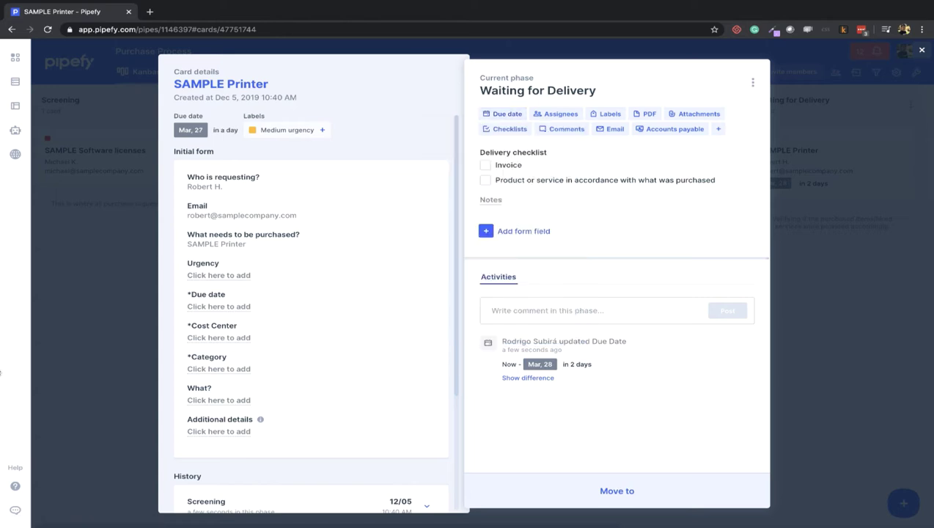
{"action": "left_click", "coordinate": [107, 321]}
Change the SAMPLE Printer card's due date to March 25, 2020 and close the card.
{"action": "left_click", "coordinate": [768, 192]}
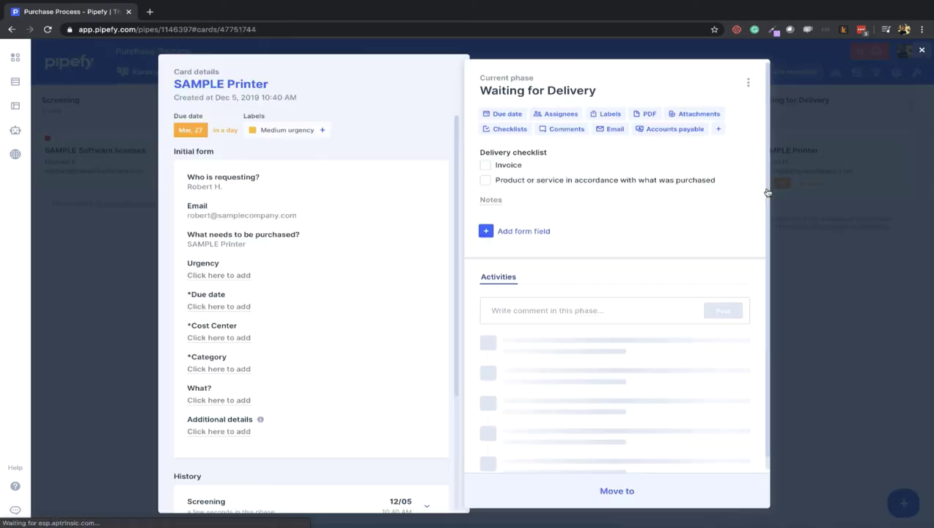
{"action": "left_click", "coordinate": [502, 119]}
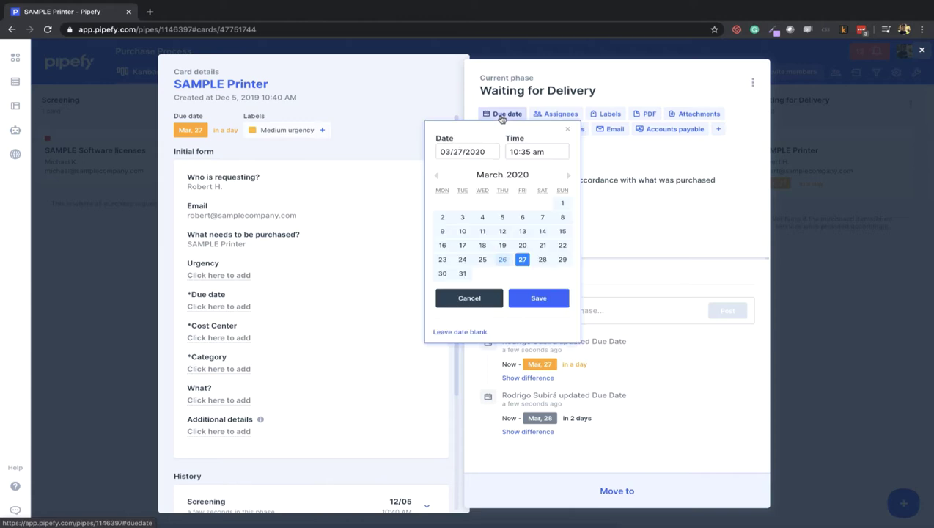
{"action": "left_click", "coordinate": [482, 259]}
{"action": "left_click", "coordinate": [538, 298]}
{"action": "left_click", "coordinate": [155, 314]}
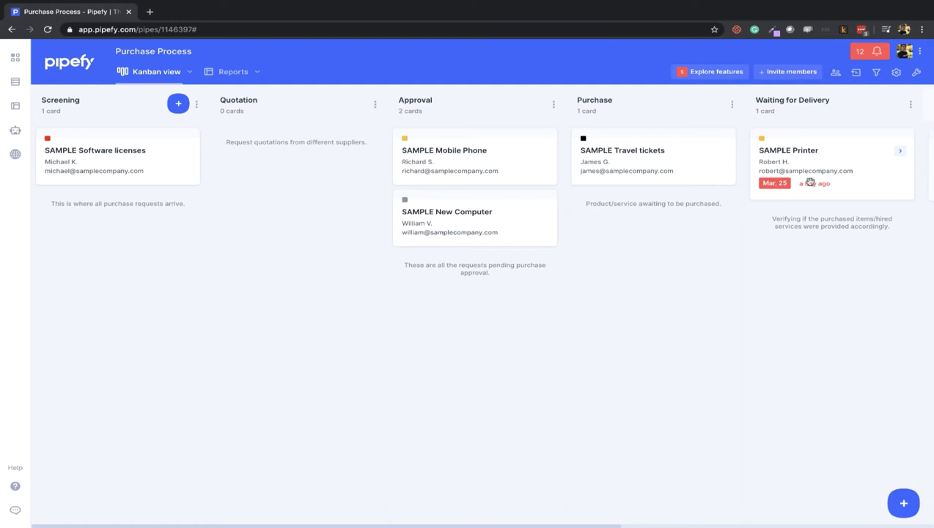
Assign the listed team member to the SAMPLE Printer card and return to the board.
{"action": "left_click", "coordinate": [861, 184]}
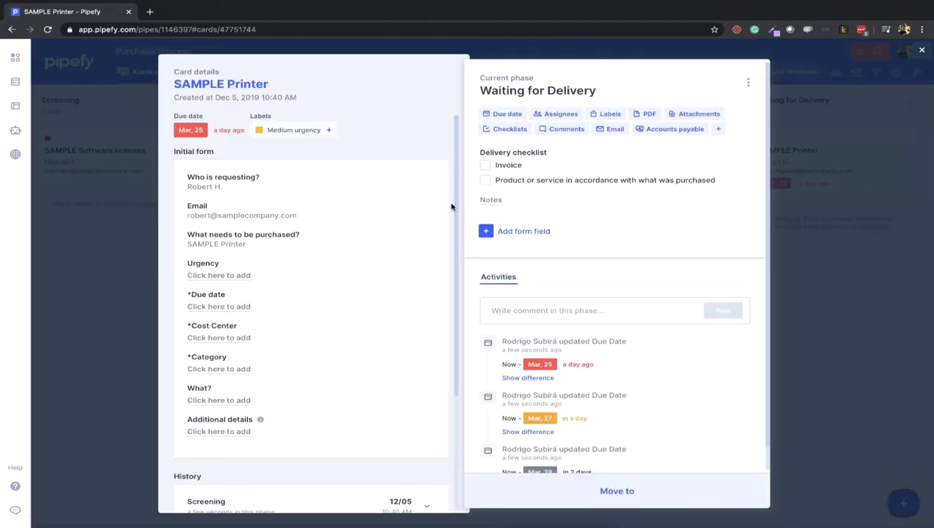
{"action": "left_click", "coordinate": [548, 118]}
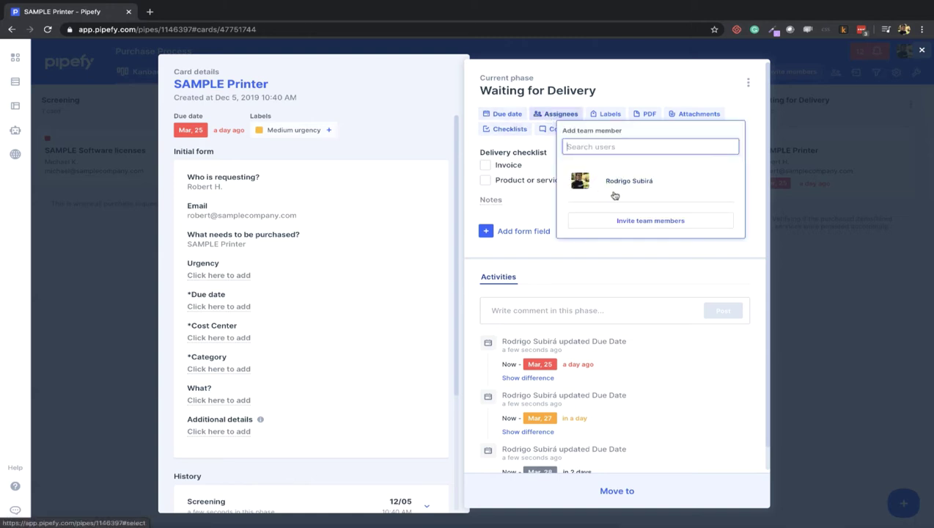
{"action": "left_click", "coordinate": [622, 183]}
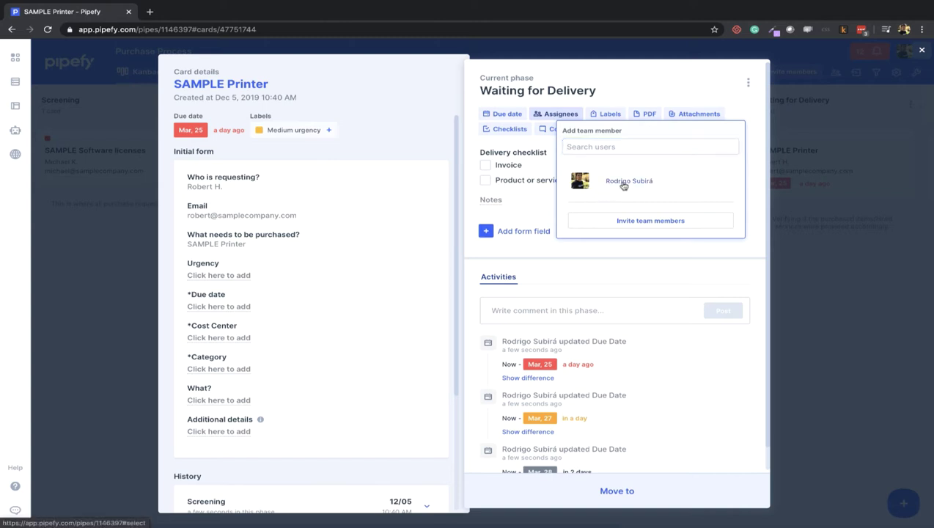
{"action": "left_click", "coordinate": [121, 302]}
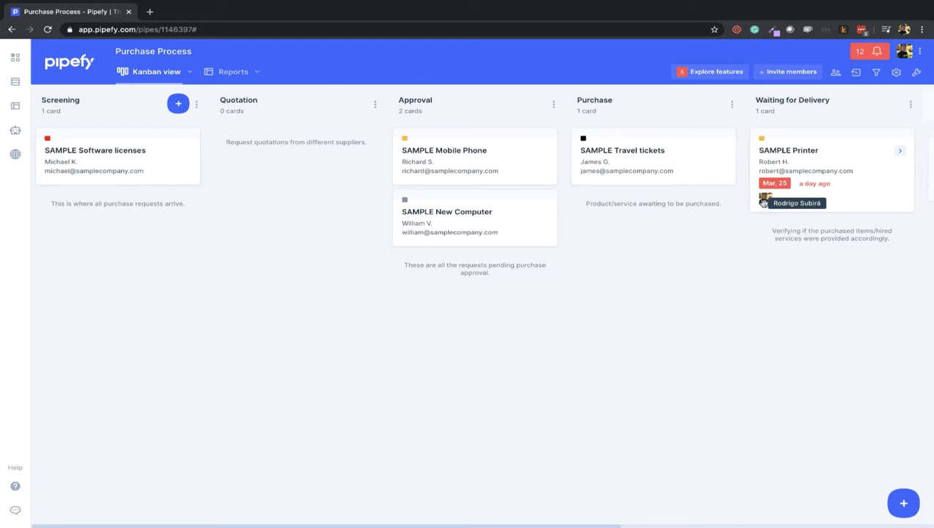
Examine the labels available for the SAMPLE Printer card and the name and color settings for a new label, without saving one.
{"action": "left_click", "coordinate": [853, 191]}
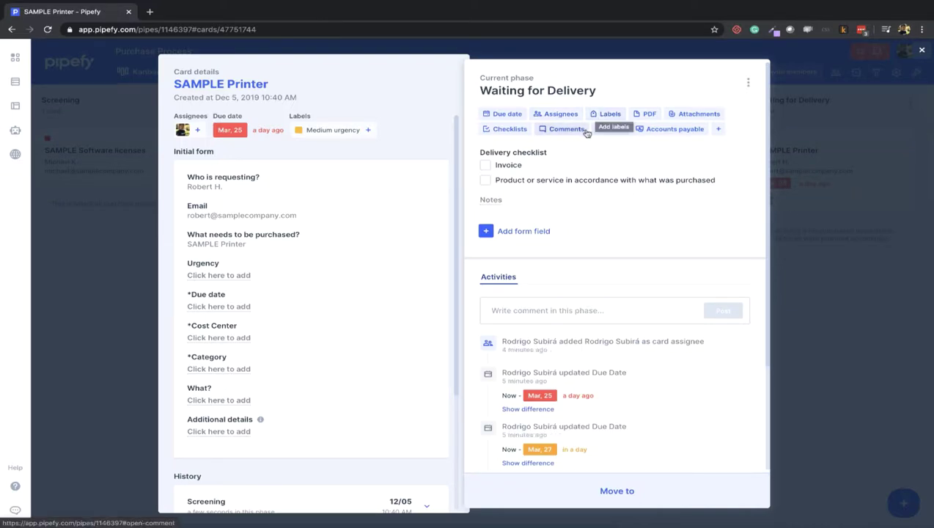
{"action": "left_click", "coordinate": [601, 115]}
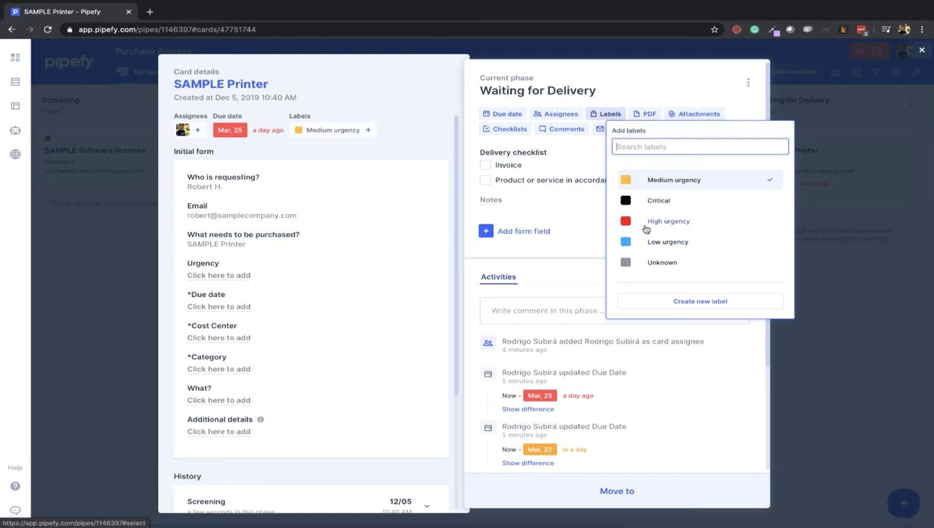
{"action": "left_click", "coordinate": [654, 301]}
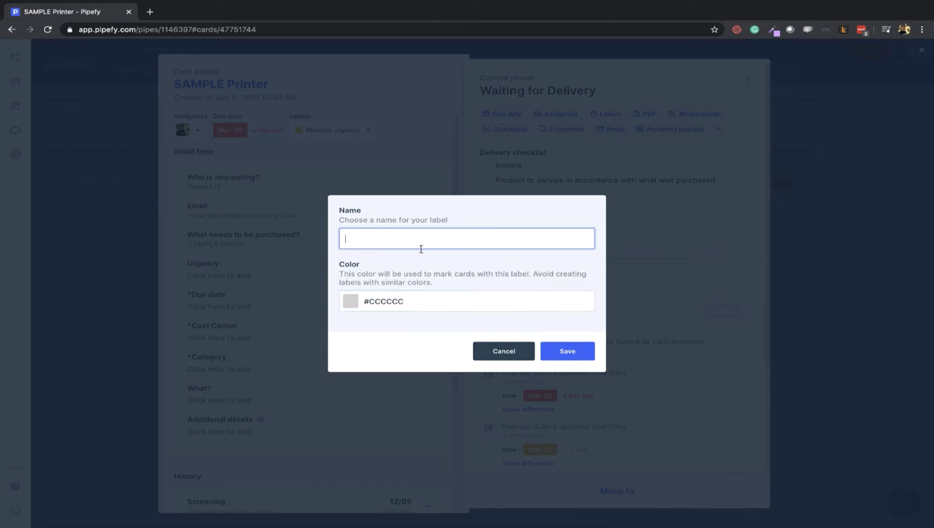
{"action": "type", "text": "name"}
{"action": "left_click", "coordinate": [440, 302]}
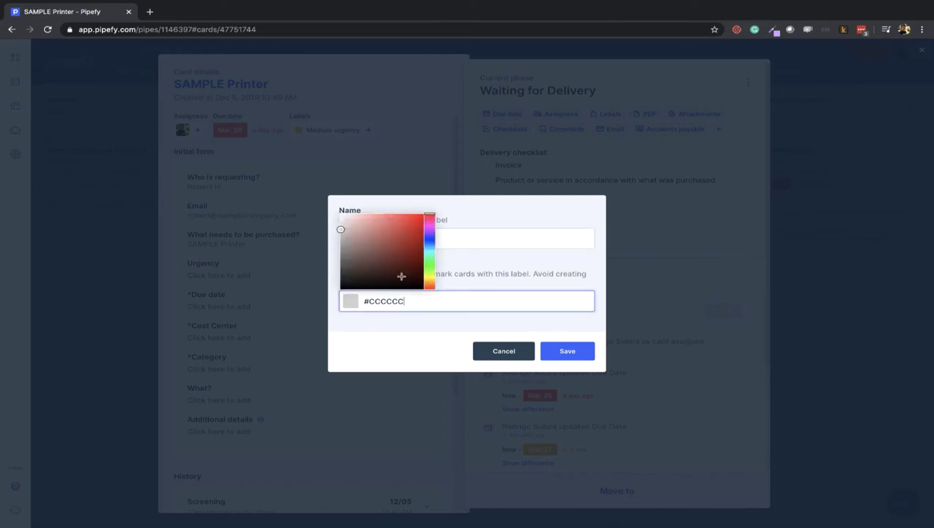
{"action": "left_click", "coordinate": [504, 351]}
{"action": "left_click", "coordinate": [473, 149]}
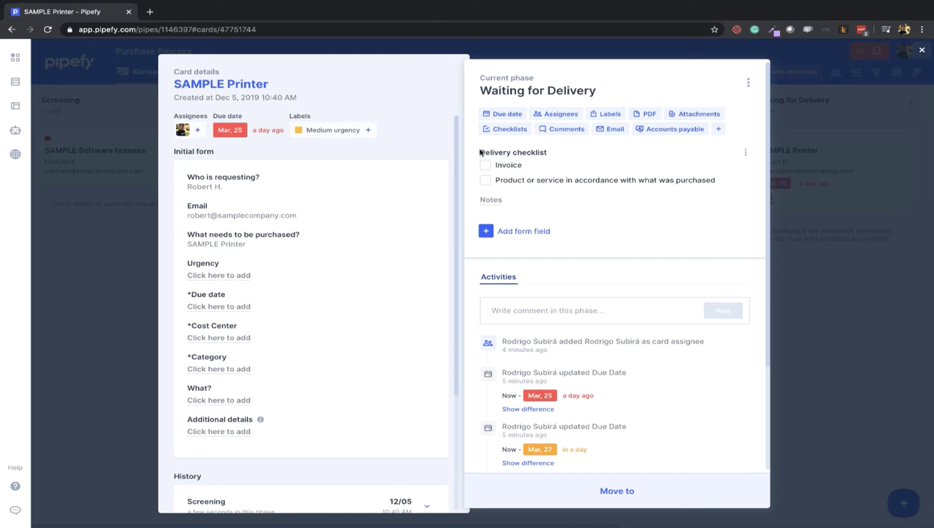
Look at the PDF options and the file attachment upload for the SAMPLE Printer card, without attaching a file.
{"action": "left_click", "coordinate": [646, 115]}
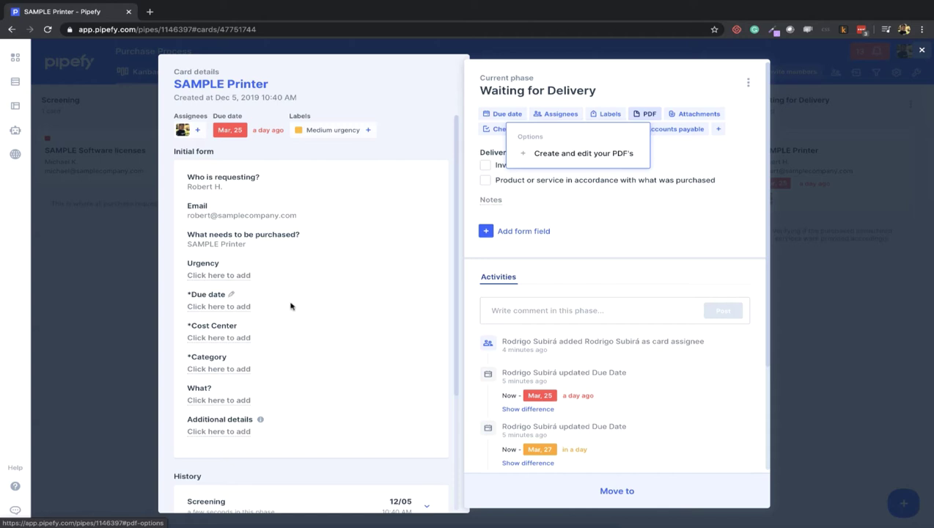
{"action": "left_click", "coordinate": [472, 145]}
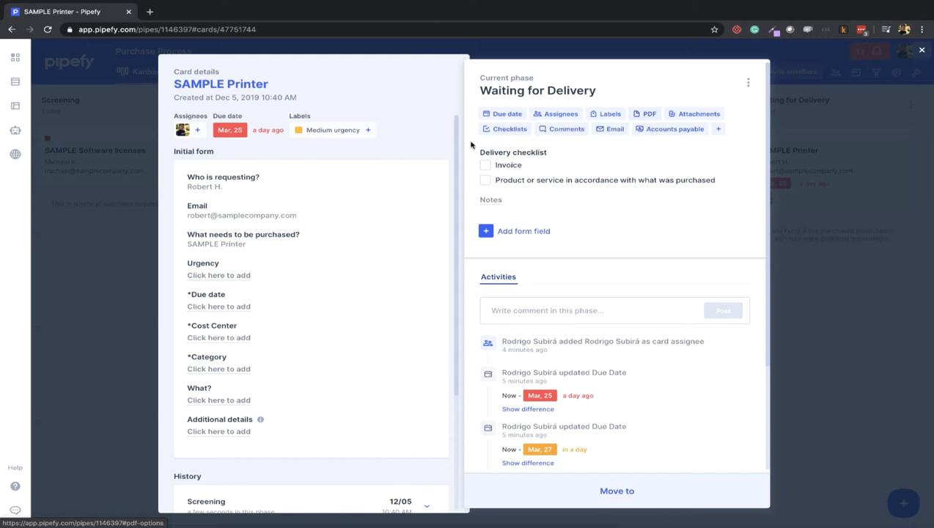
{"action": "left_click", "coordinate": [681, 115]}
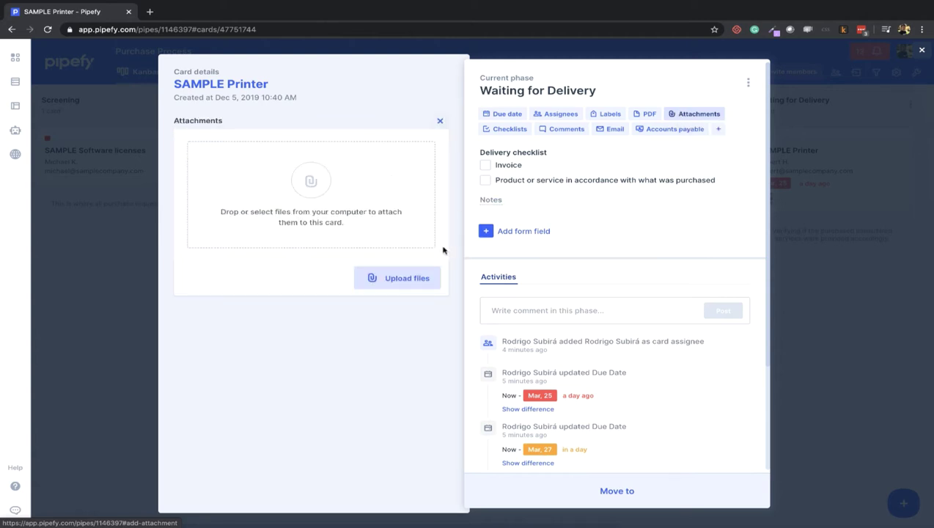
{"action": "left_click", "coordinate": [338, 299]}
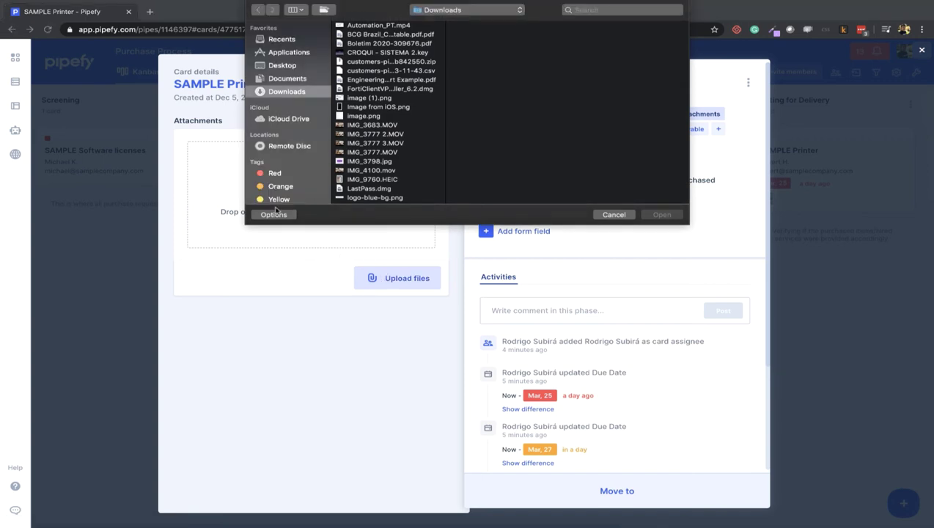
{"action": "left_click", "coordinate": [616, 215]}
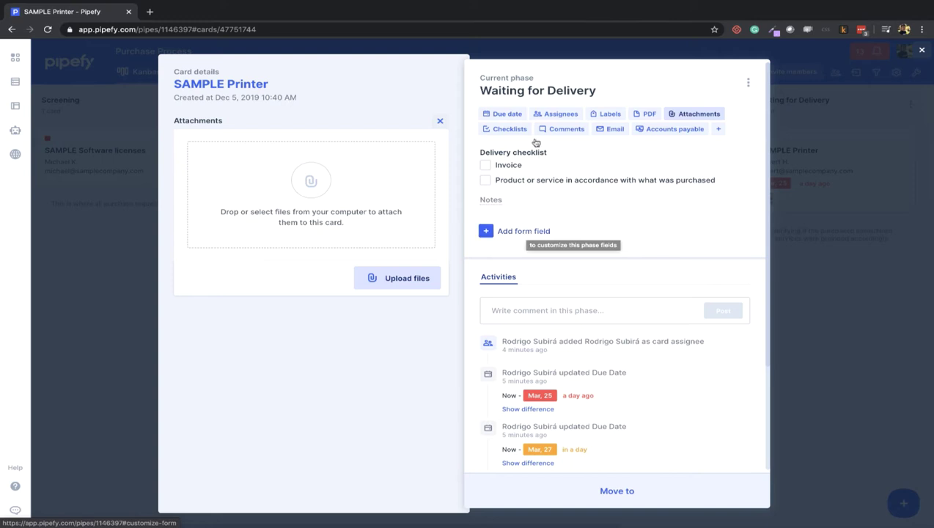
{"action": "left_click", "coordinate": [440, 120]}
Create a checklist on the SAMPLE Printer card with the entries Item 1 and Item 2.
{"action": "left_click", "coordinate": [485, 130]}
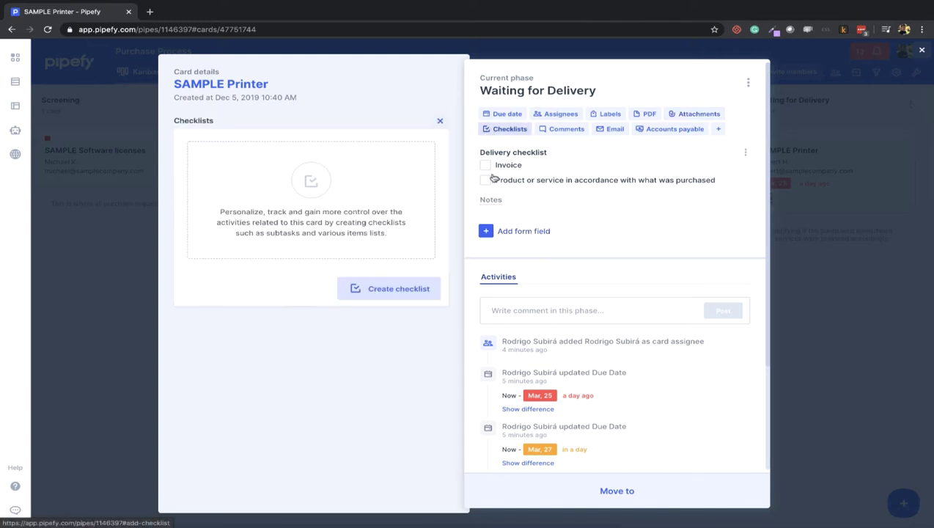
{"action": "left_click", "coordinate": [375, 288]}
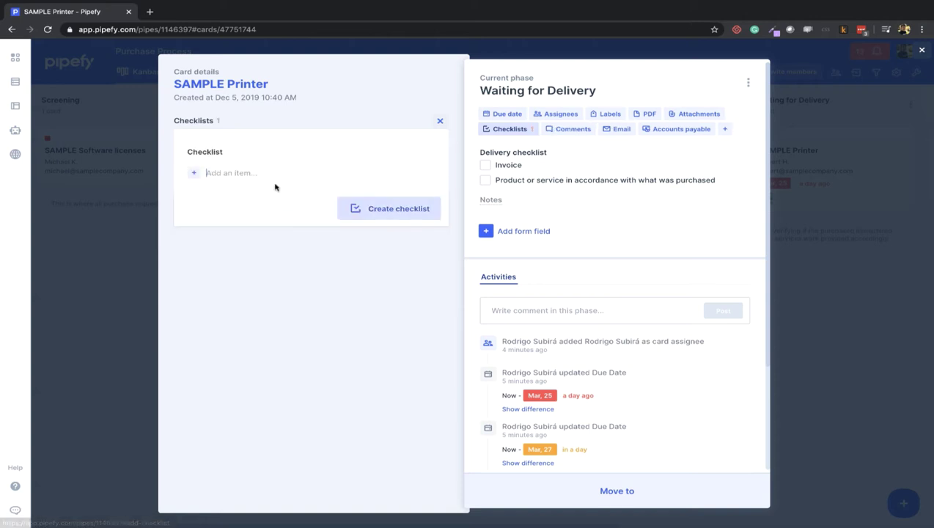
{"action": "left_click", "coordinate": [252, 178]}
{"action": "type", "text": "Ite"}
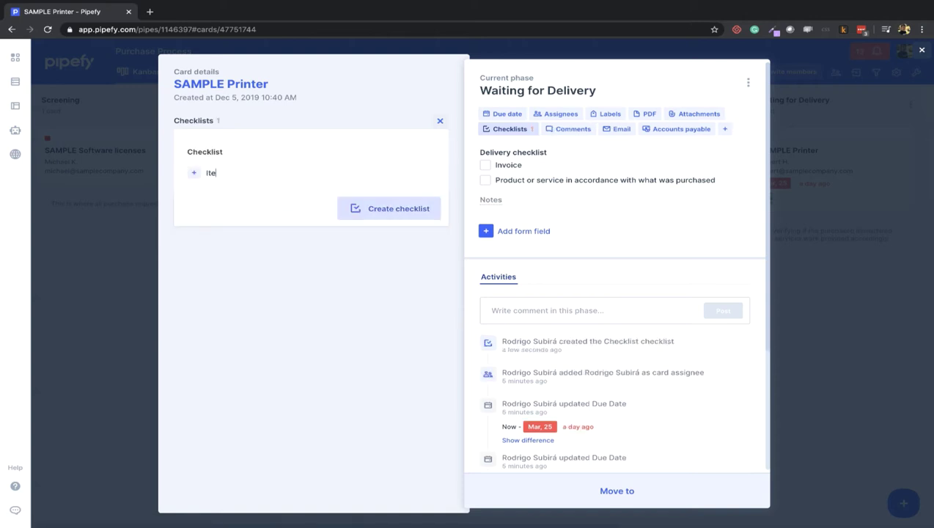
{"action": "type", "text": "m 1"}
{"action": "key", "text": "Return"}
{"action": "type", "text": "Ite"}
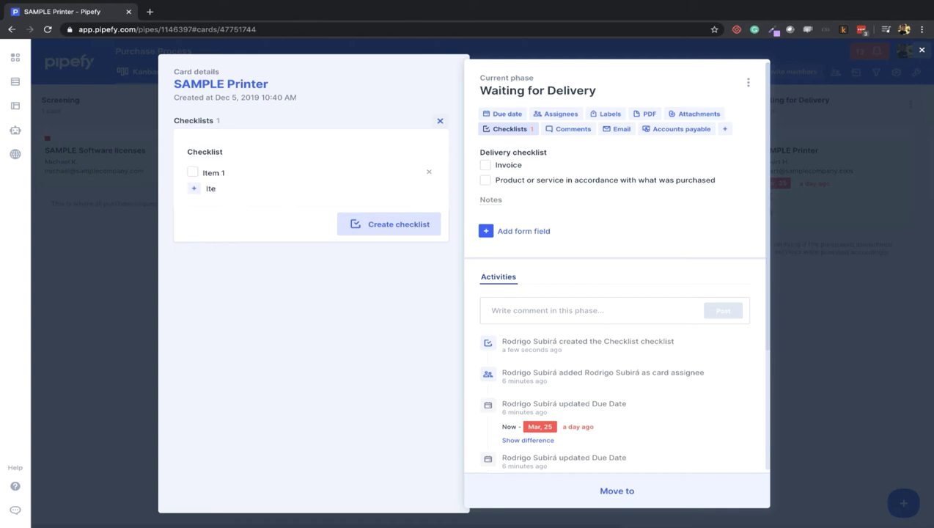
{"action": "type", "text": "m 2"}
{"action": "key", "text": "Return"}
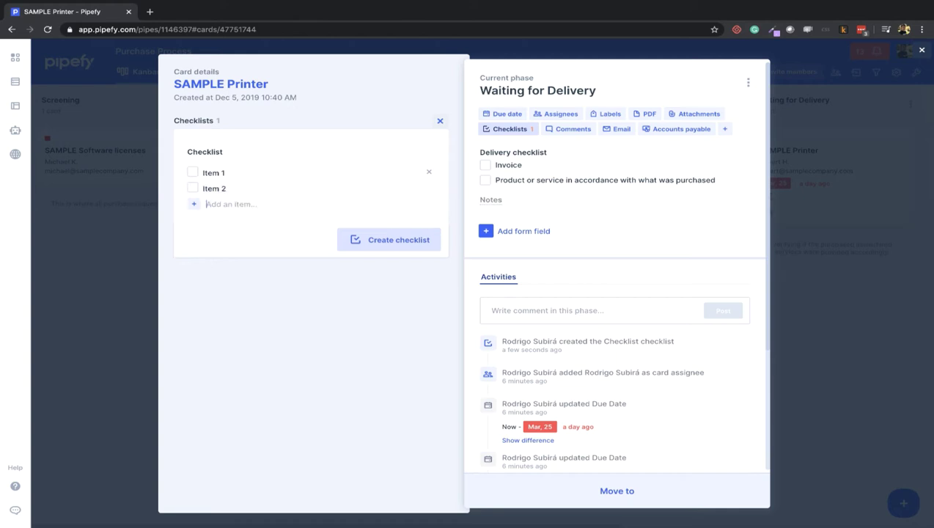
Mark only Item 1 as done in the new checklist and return to the card details.
{"action": "left_click", "coordinate": [193, 173]}
{"action": "left_click", "coordinate": [193, 188]}
{"action": "left_click", "coordinate": [193, 189]}
{"action": "left_click_drag", "start_coordinate": [479, 152], "coordinate": [553, 154]}
{"action": "left_click", "coordinate": [536, 154]}
{"action": "left_click", "coordinate": [440, 120]}
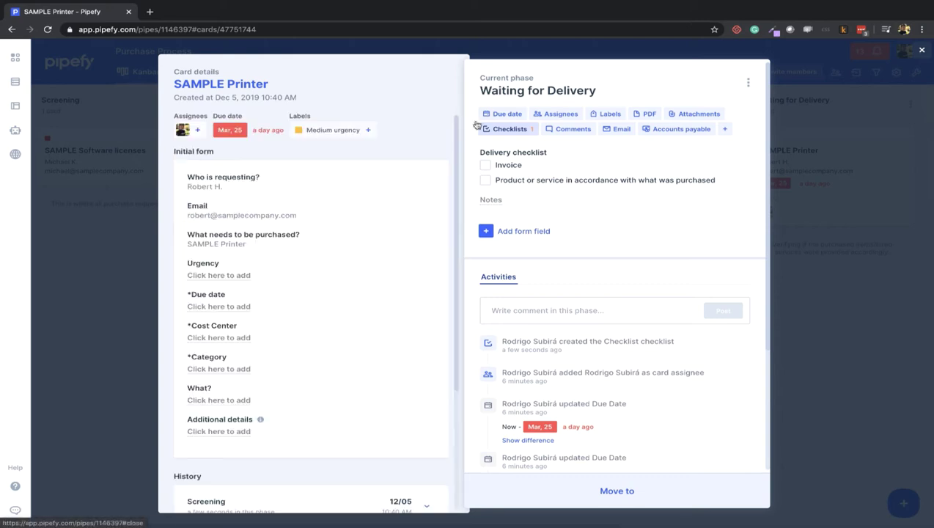
Examine the card's comments area and the member mention suggestions in an activity comment, without posting anything.
{"action": "left_click", "coordinate": [563, 130]}
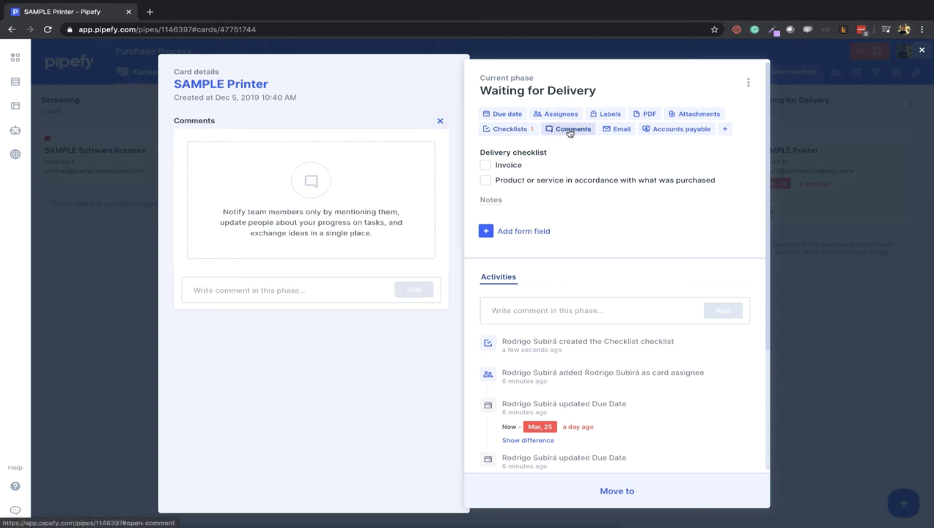
{"action": "left_click", "coordinate": [284, 288]}
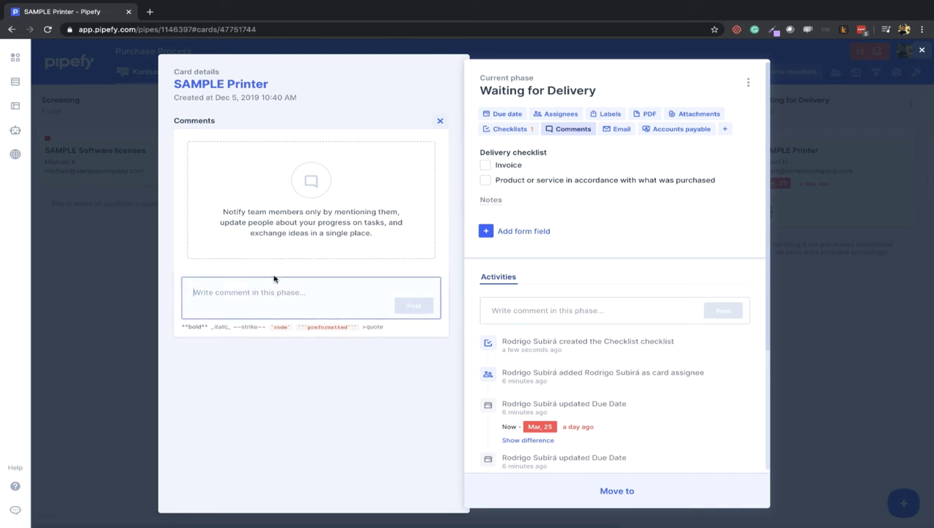
{"action": "left_click", "coordinate": [562, 319]}
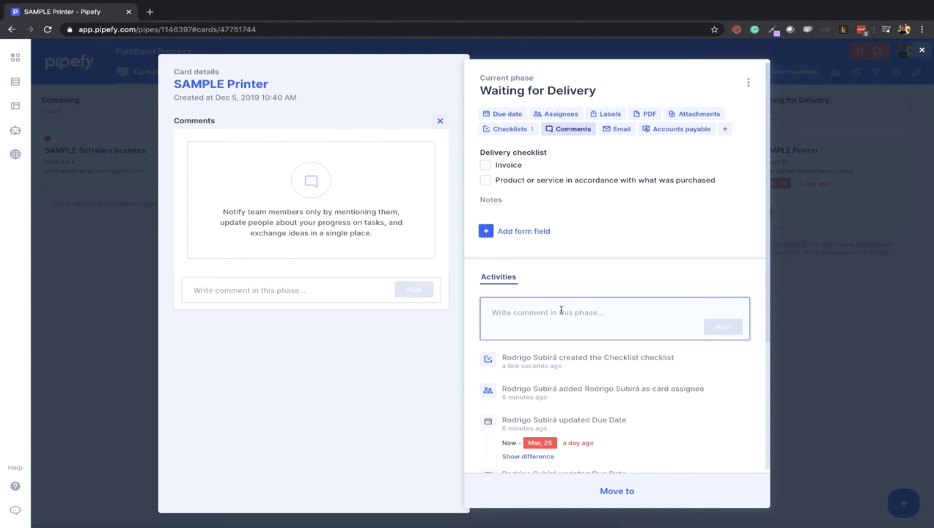
{"action": "type", "text": "@"}
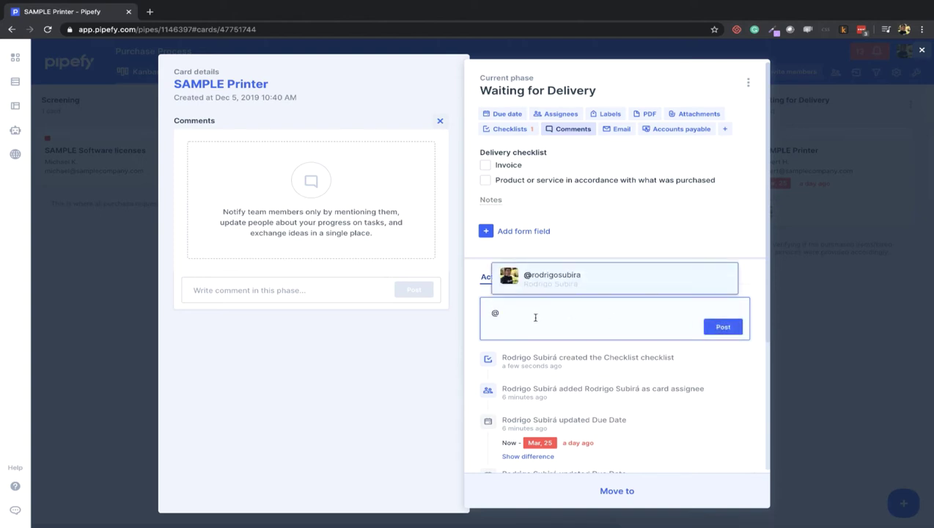
{"action": "key", "text": "BackSpace"}
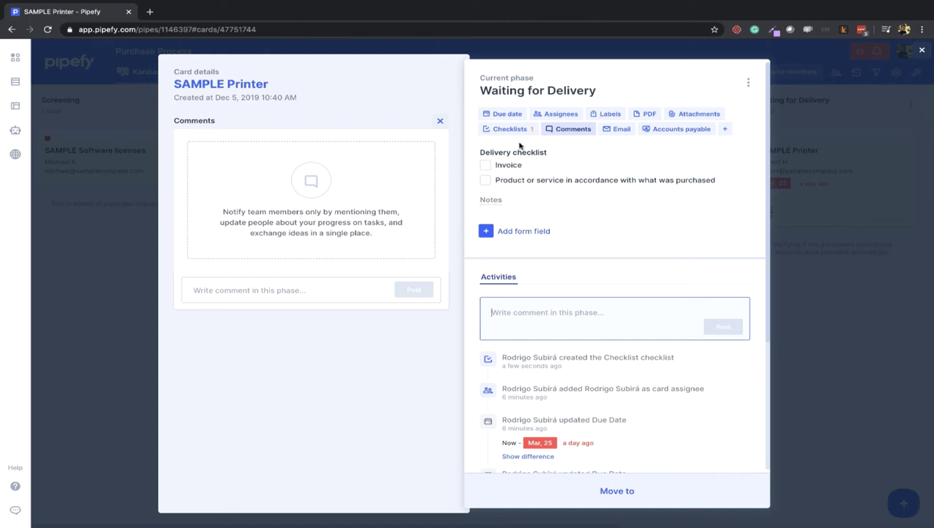
Examine the card's email address and the new email composer, without sending a message.
{"action": "left_click", "coordinate": [612, 133]}
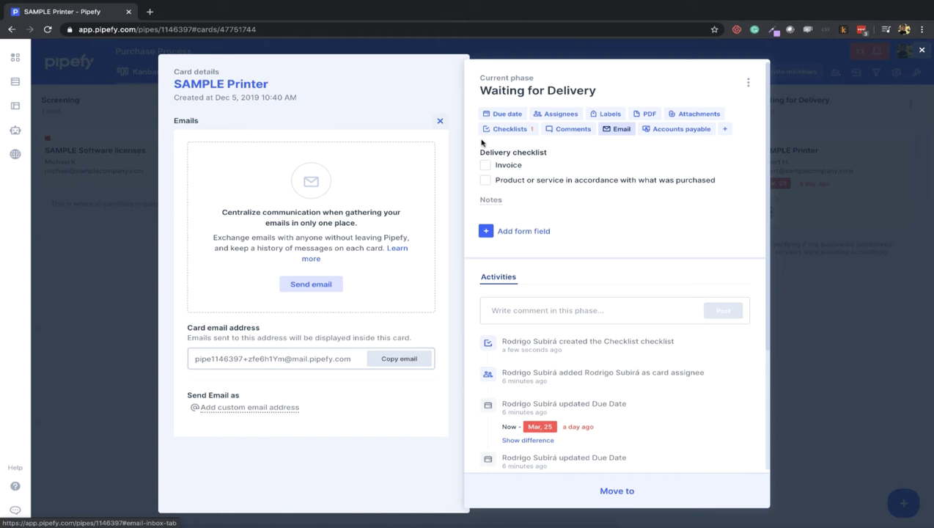
{"action": "left_click", "coordinate": [287, 357]}
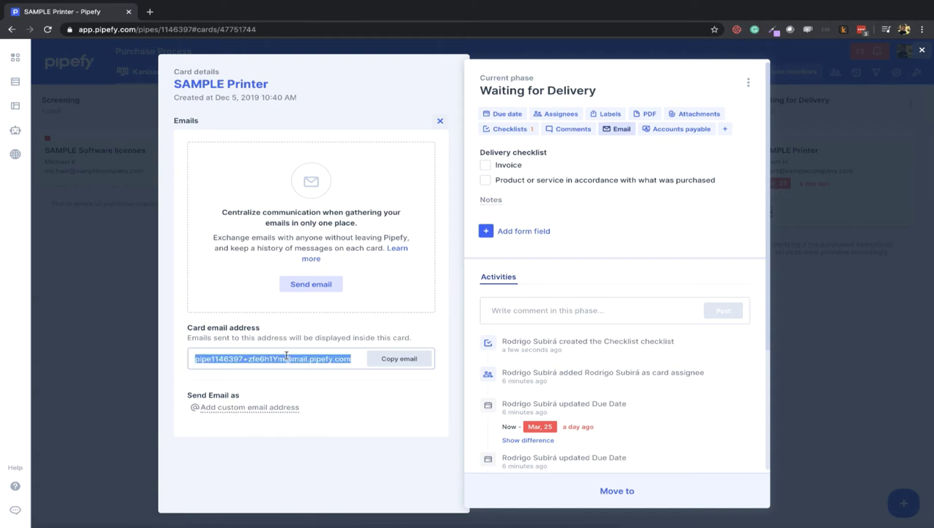
{"action": "left_click", "coordinate": [185, 271]}
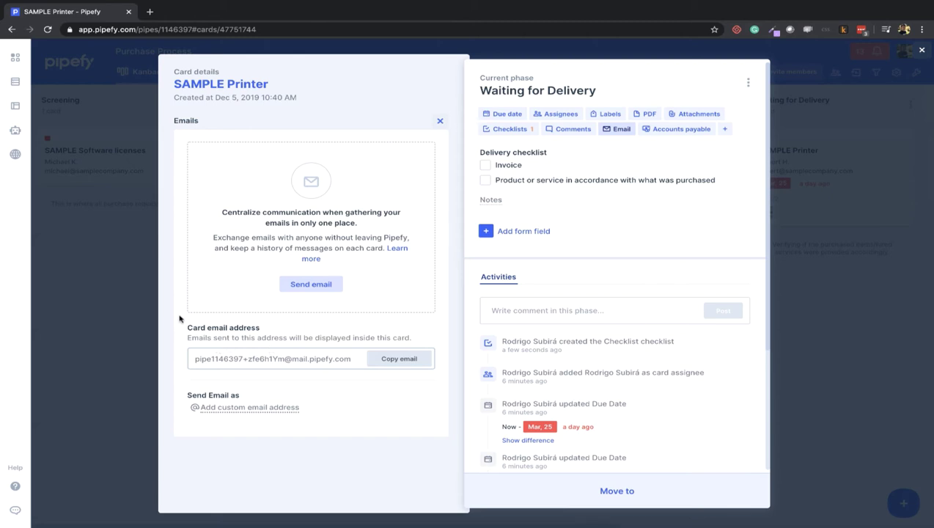
{"action": "left_click", "coordinate": [307, 291]}
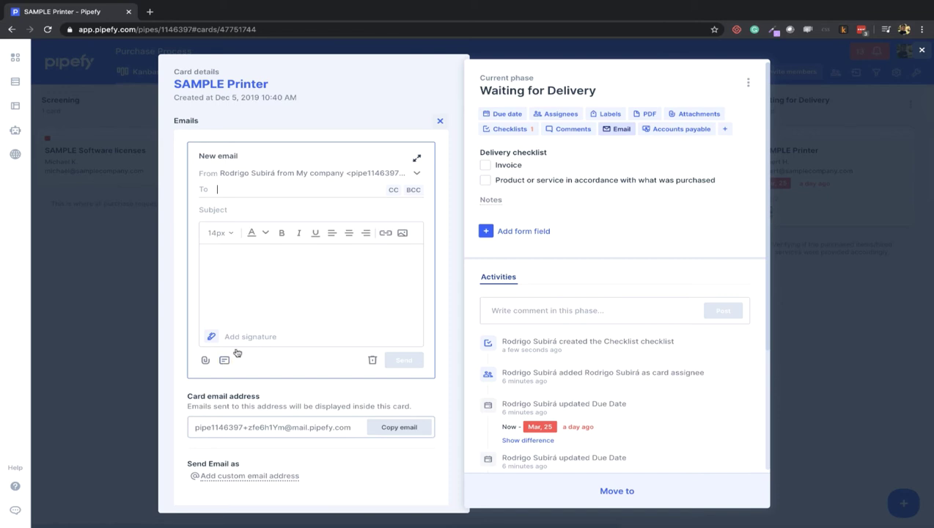
{"action": "left_click", "coordinate": [439, 120]}
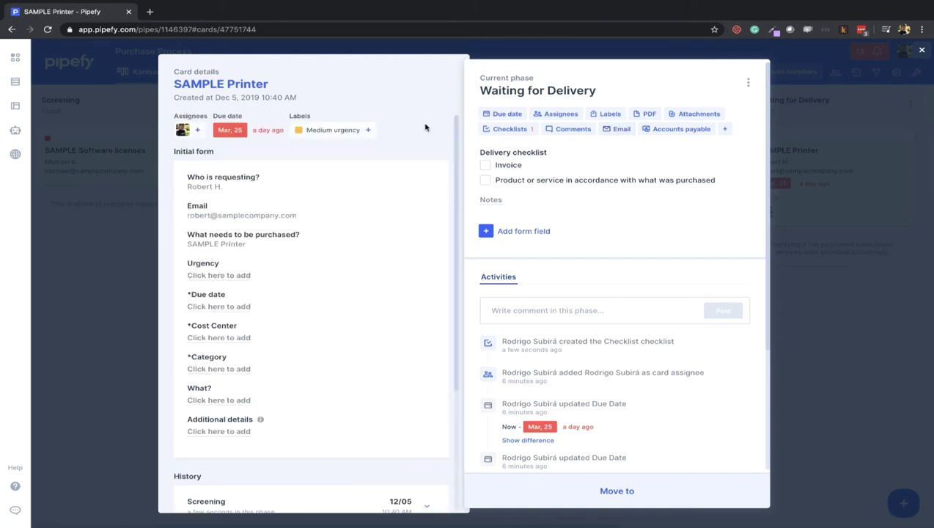
Look through the Accounts payable cards available for connecting to the SAMPLE Printer card, without connecting one.
{"action": "left_click", "coordinate": [668, 132]}
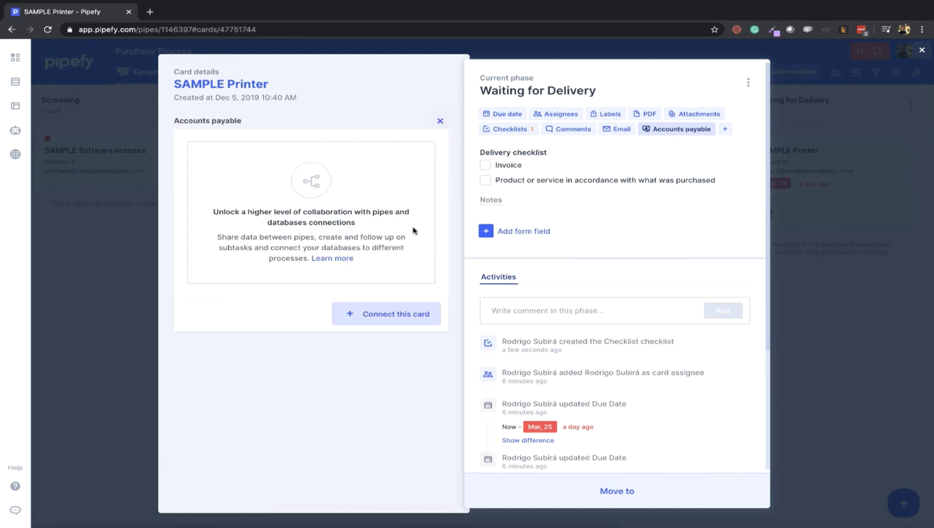
{"action": "left_click", "coordinate": [396, 313]}
{"action": "scroll", "coordinate": [557, 410], "scroll_direction": "down", "scroll_amount": 2}
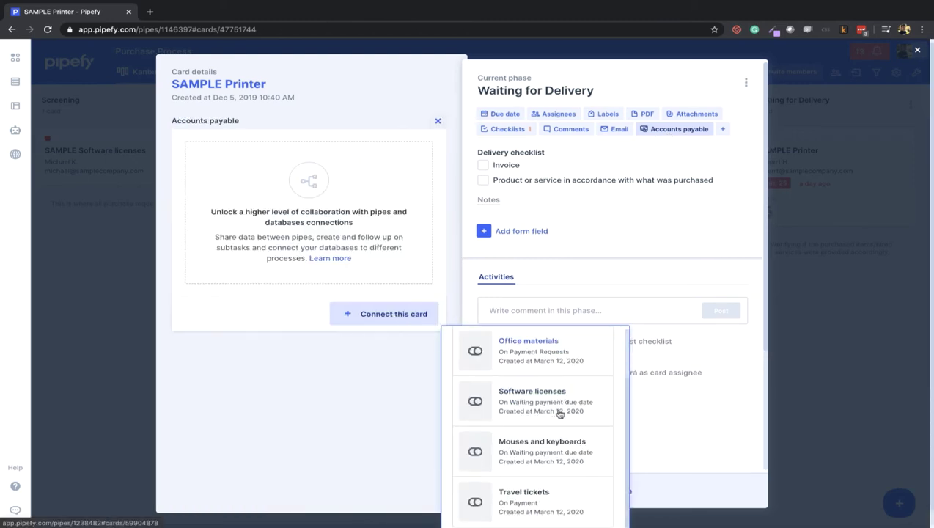
{"action": "scroll", "coordinate": [514, 418], "scroll_direction": "up", "scroll_amount": 2}
{"action": "left_click", "coordinate": [399, 384]}
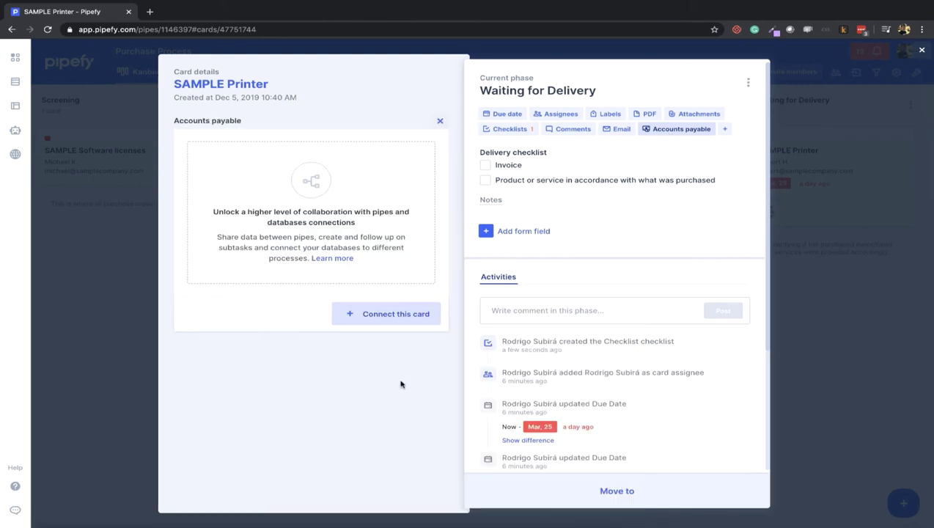
{"action": "left_click", "coordinate": [440, 121]}
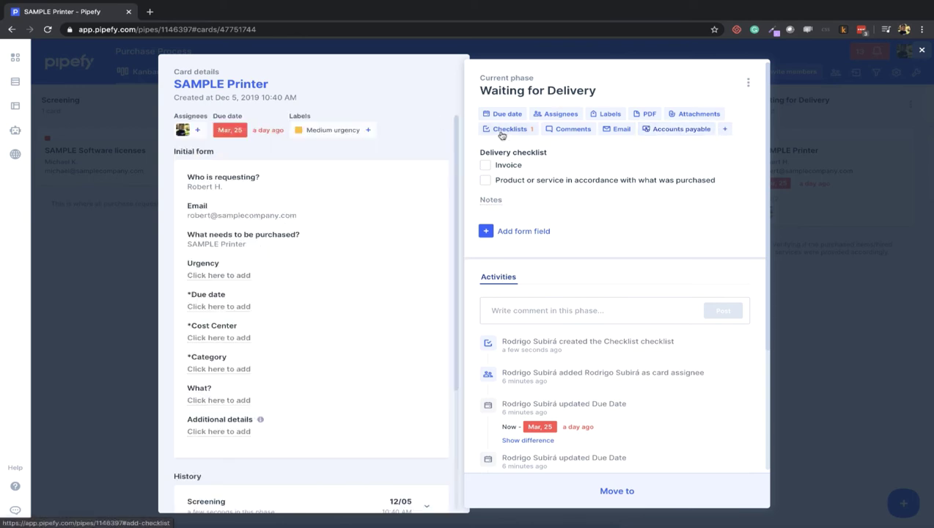
Switch off Due date, Assignees and Labels in the top buttons preferences for the phases.
{"action": "left_click", "coordinate": [724, 129]}
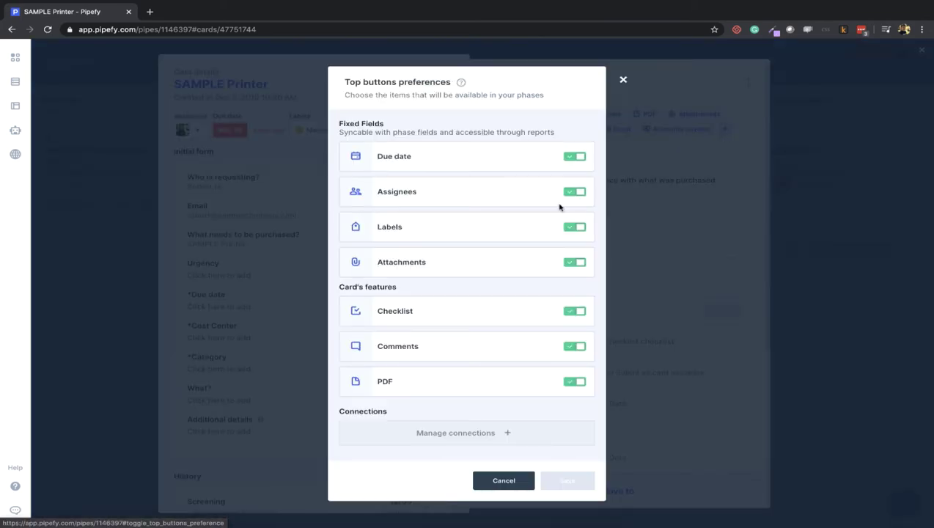
{"action": "left_click", "coordinate": [577, 157]}
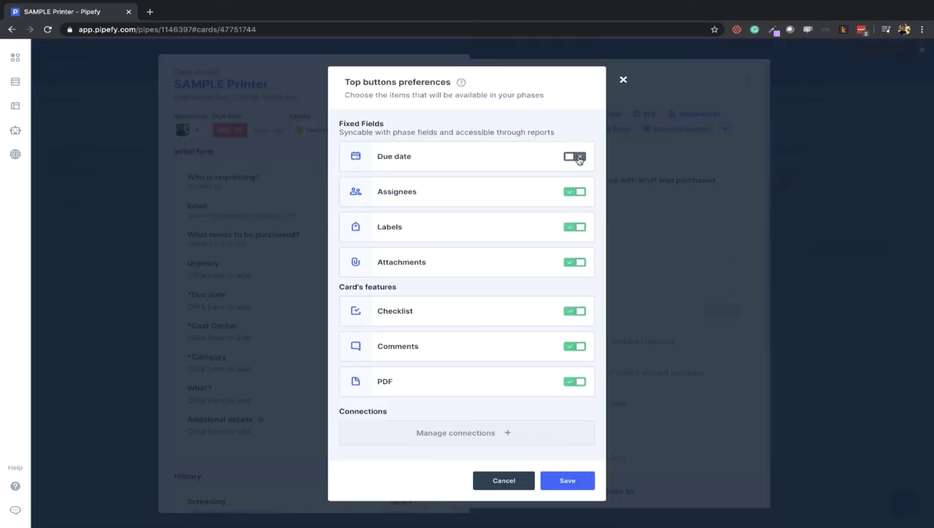
{"action": "left_click", "coordinate": [571, 194]}
{"action": "left_click", "coordinate": [578, 228]}
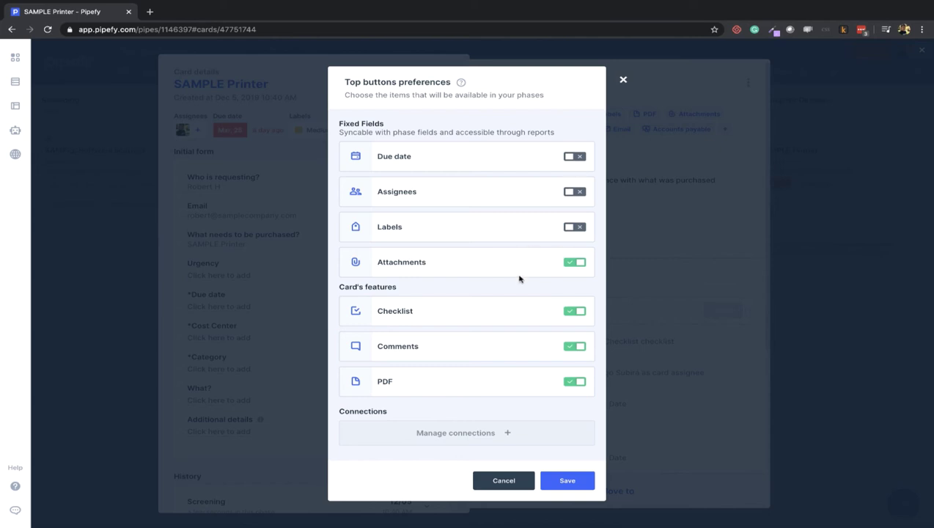
Examine the pipe's connections and the settings for a new connection, without saving one.
{"action": "left_click", "coordinate": [453, 434]}
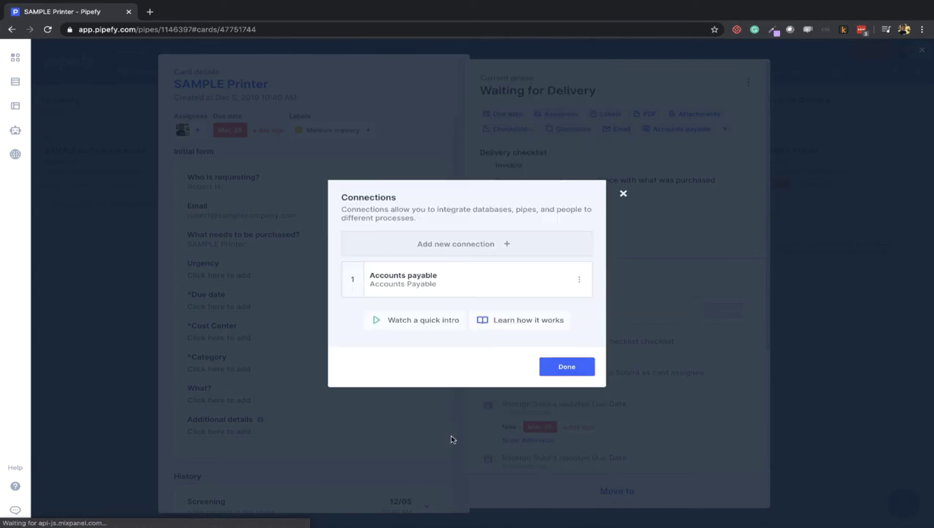
{"action": "left_click", "coordinate": [465, 248]}
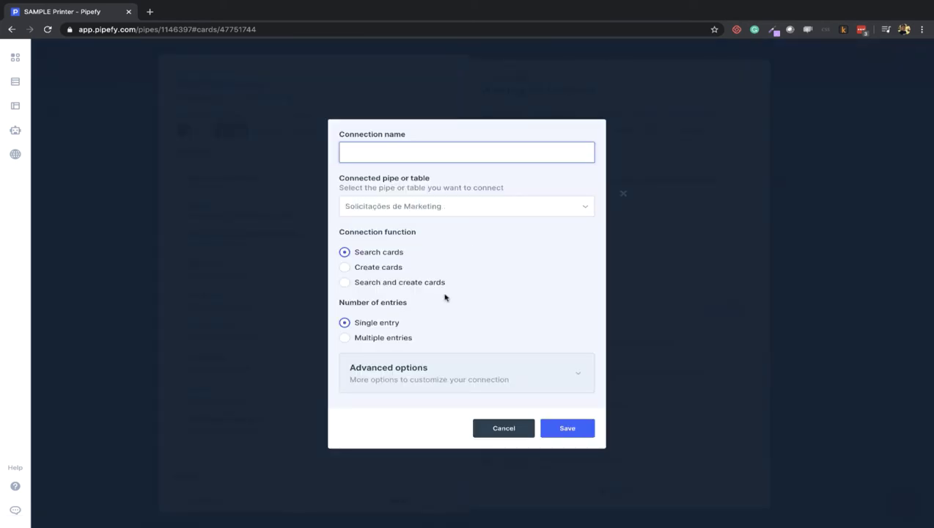
{"action": "left_click", "coordinate": [511, 432]}
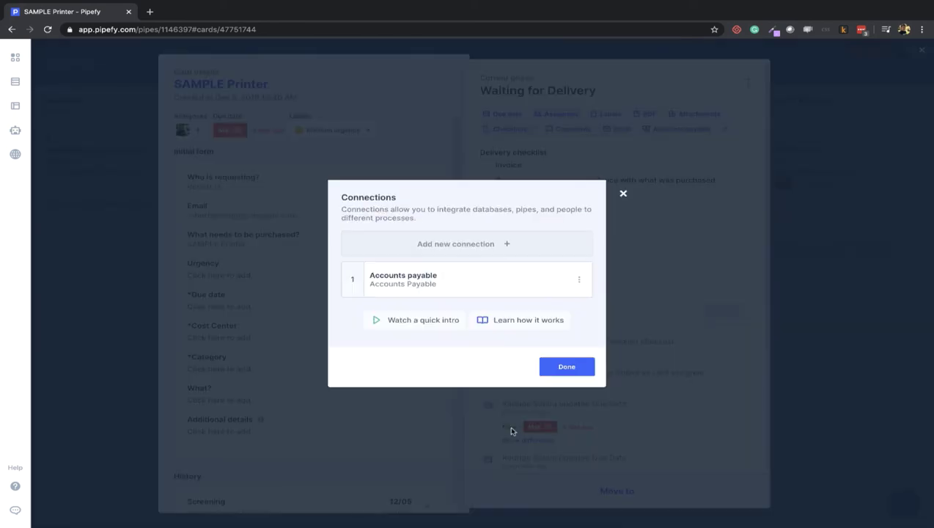
{"action": "left_click", "coordinate": [568, 366]}
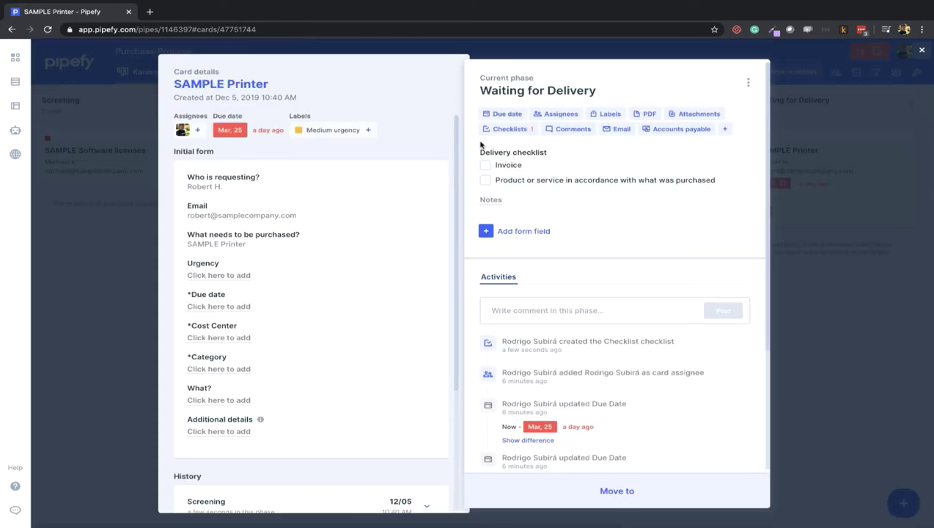
Close the SAMPLE Printer card and move the SAMPLE Software licenses card from Screening to the Quotation phase.
{"action": "left_click", "coordinate": [850, 338]}
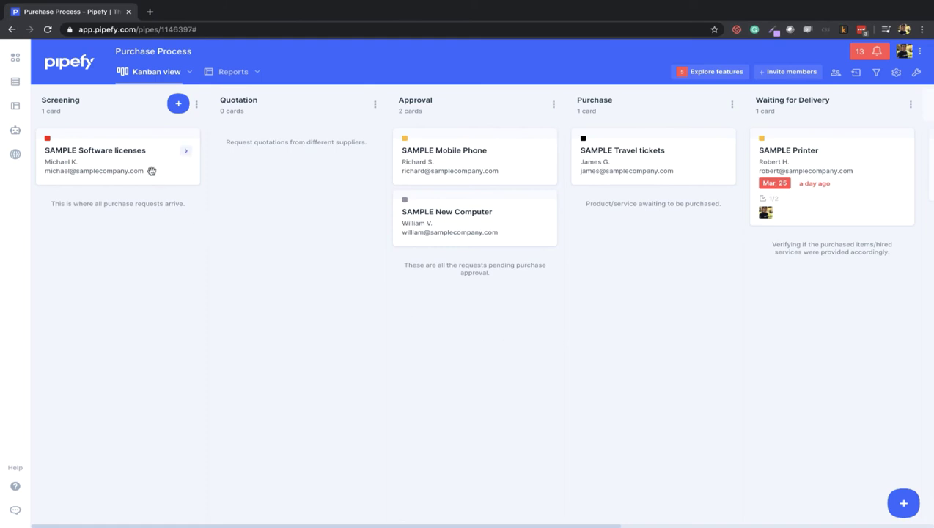
{"action": "left_click_drag", "start_coordinate": [151, 170], "coordinate": [331, 176]}
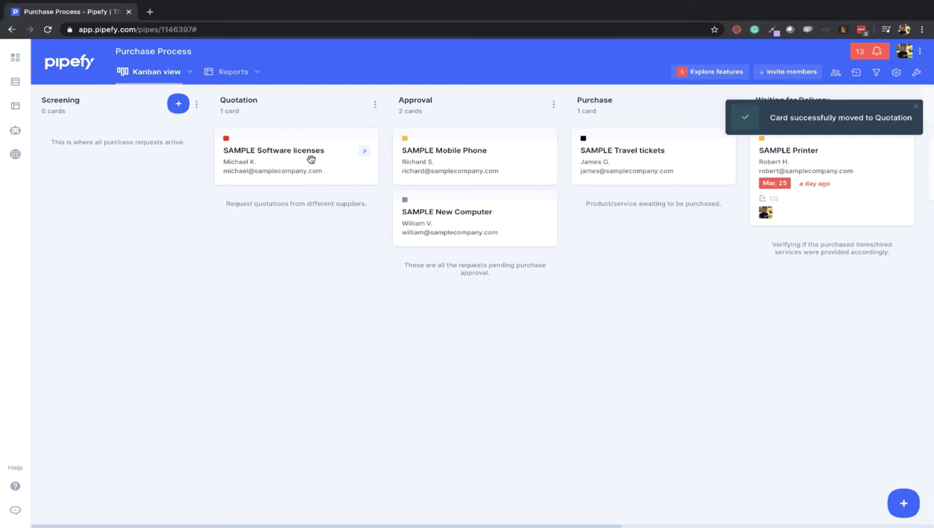
Review which phases cards in the Quotation phase can be moved to, and leave the settings without saving.
{"action": "left_click", "coordinate": [375, 105]}
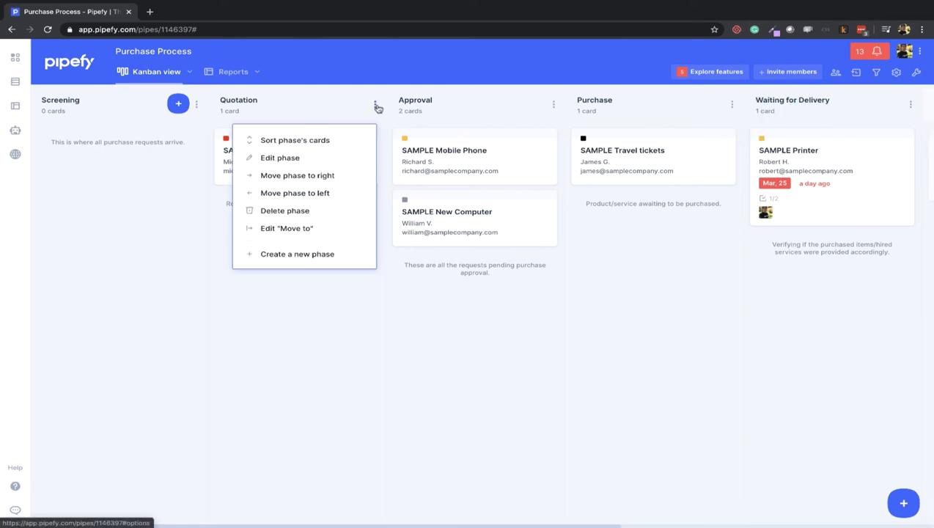
{"action": "left_click", "coordinate": [285, 232]}
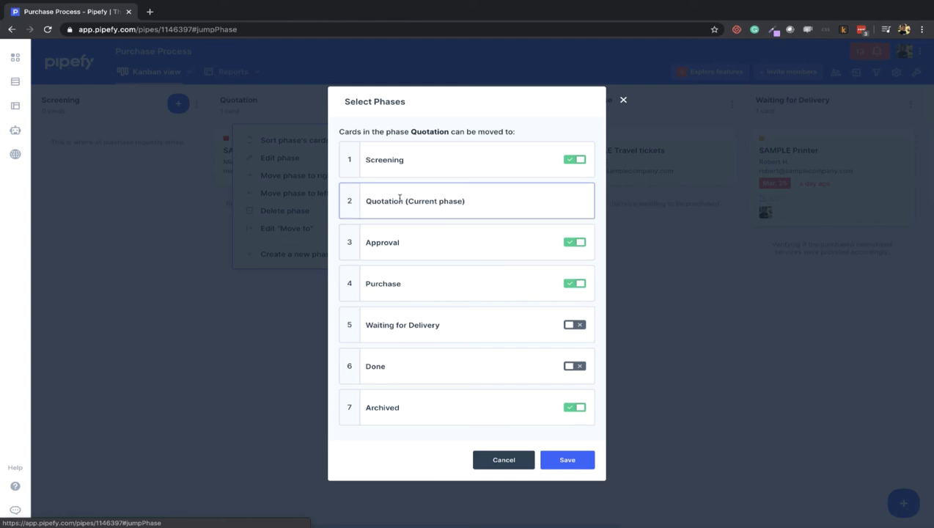
{"action": "left_click", "coordinate": [513, 459]}
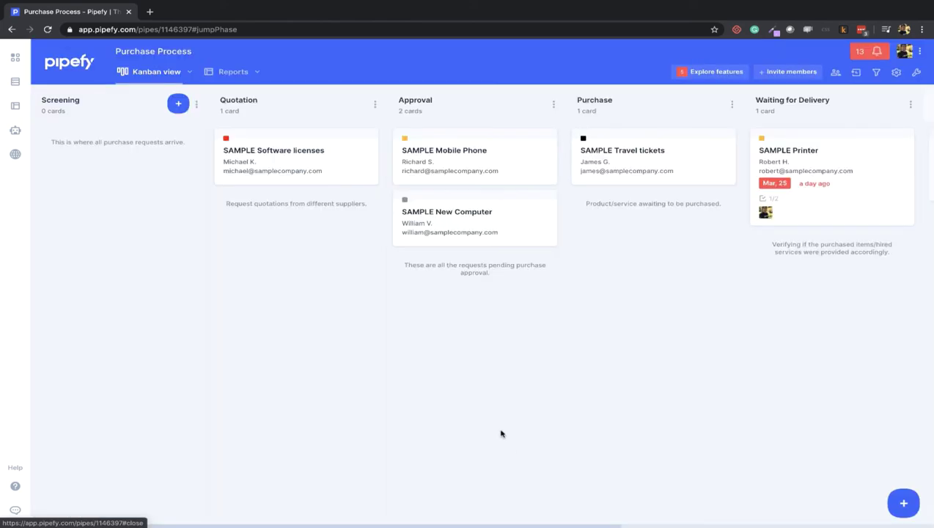
Check the SAMPLE Software licenses card's destination phases and their edit options, then close the card without saving changes.
{"action": "left_click", "coordinate": [328, 167]}
{"action": "left_click", "coordinate": [600, 480]}
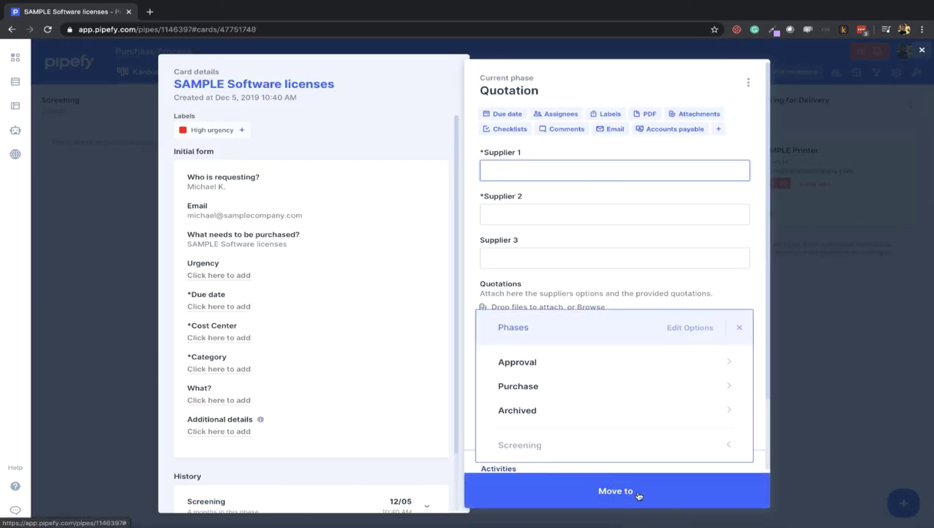
{"action": "left_click", "coordinate": [690, 328]}
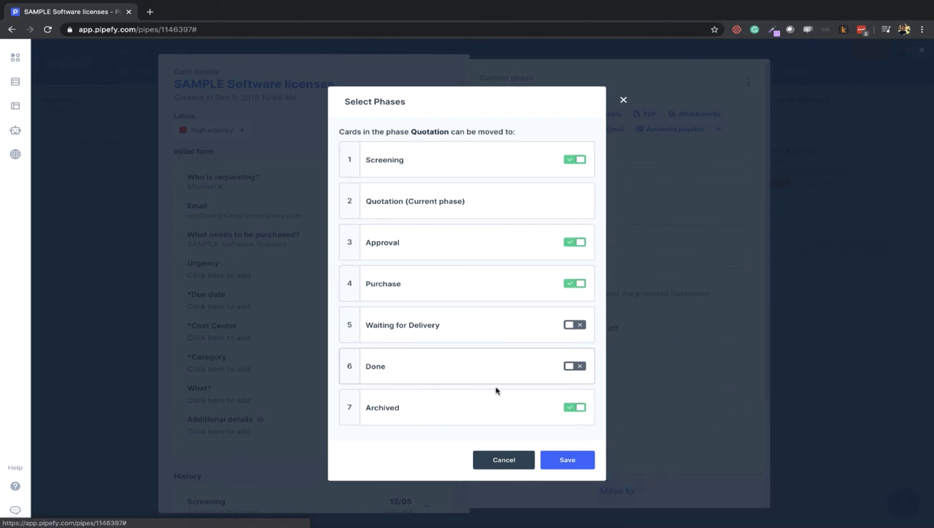
{"action": "left_click", "coordinate": [503, 459]}
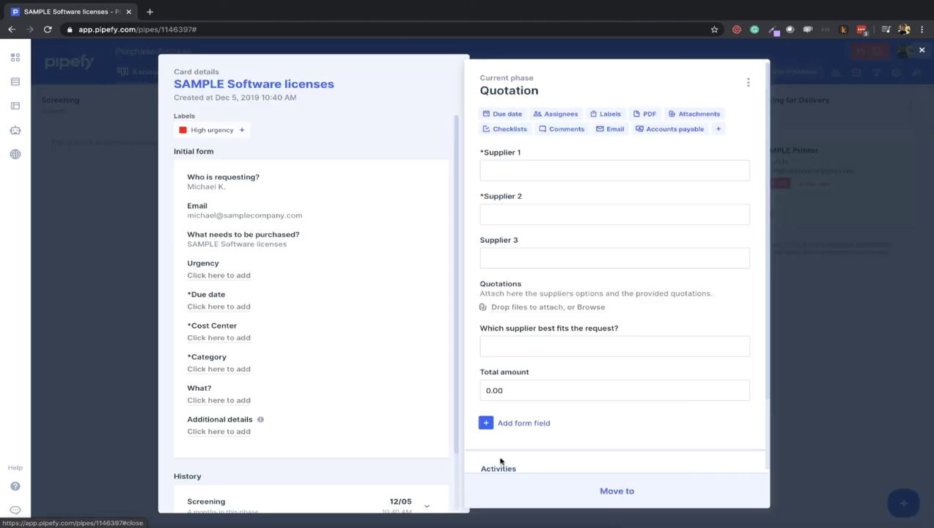
{"action": "left_click", "coordinate": [121, 374]}
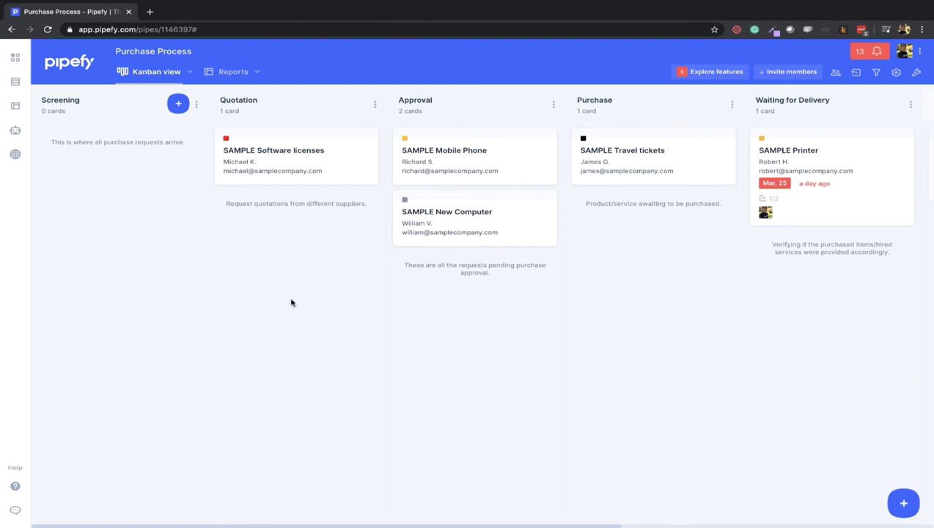
Examine the form field types for the SAMPLE New Computer card and the Due date field's synchronization setting, without saving a field.
{"action": "left_click", "coordinate": [437, 224]}
{"action": "left_click", "coordinate": [515, 253]}
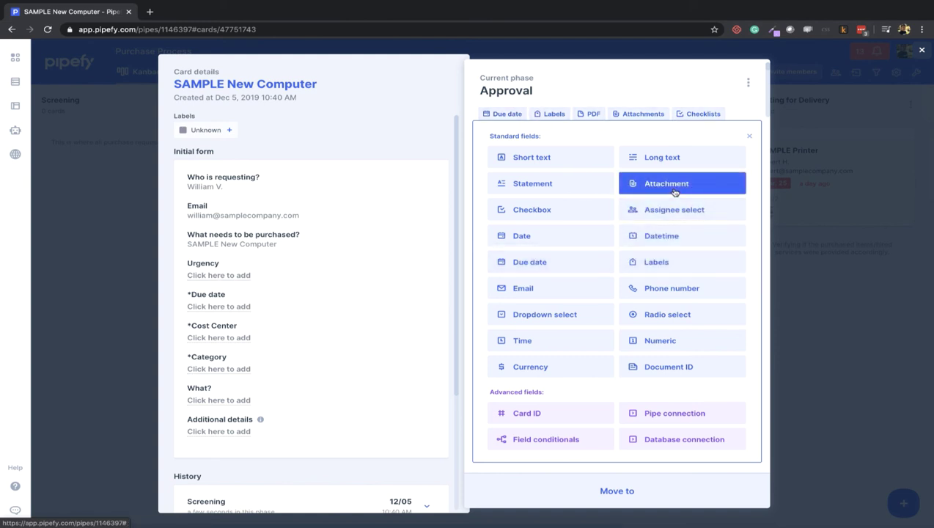
{"action": "left_click", "coordinate": [536, 266]}
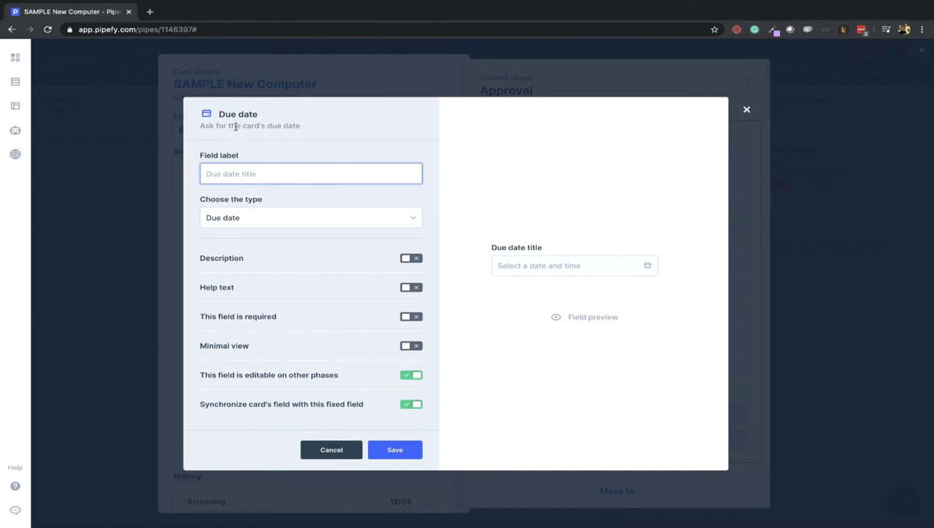
{"action": "left_click", "coordinate": [410, 406]}
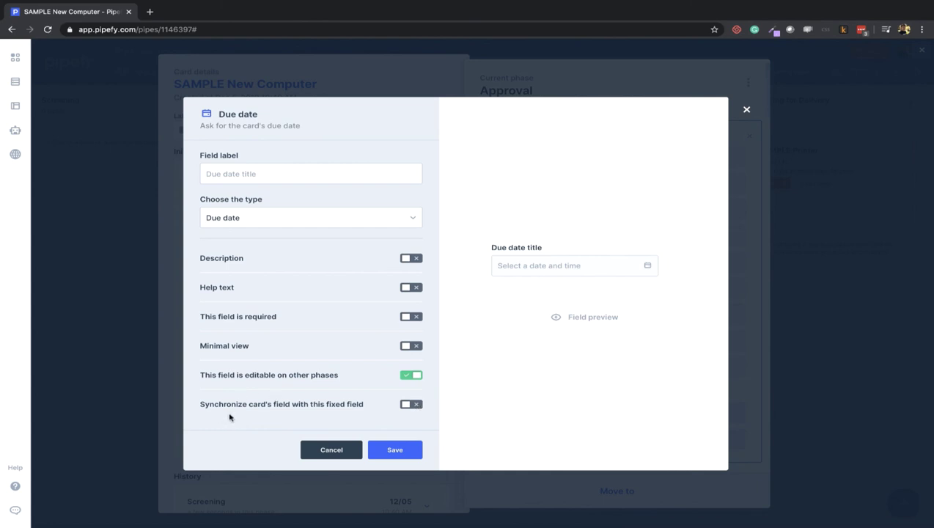
{"action": "left_click", "coordinate": [345, 450]}
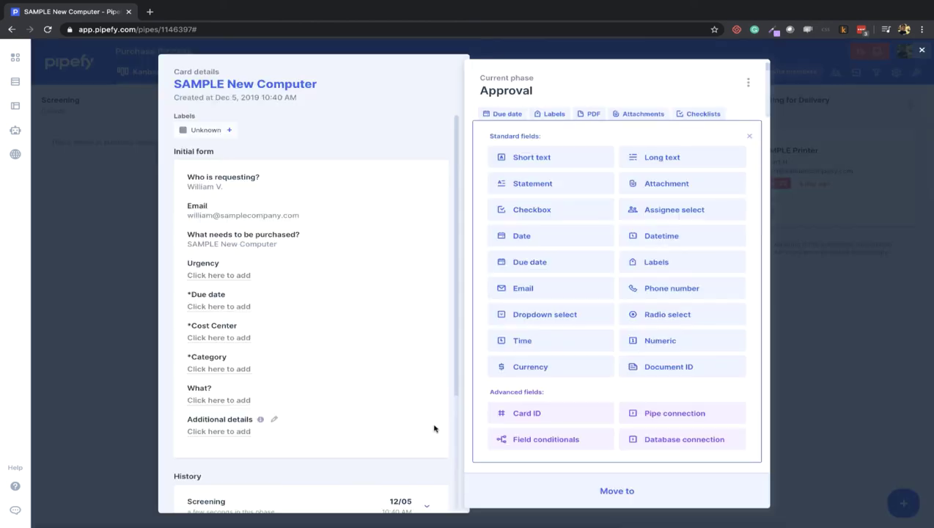
{"action": "left_click", "coordinate": [746, 136]}
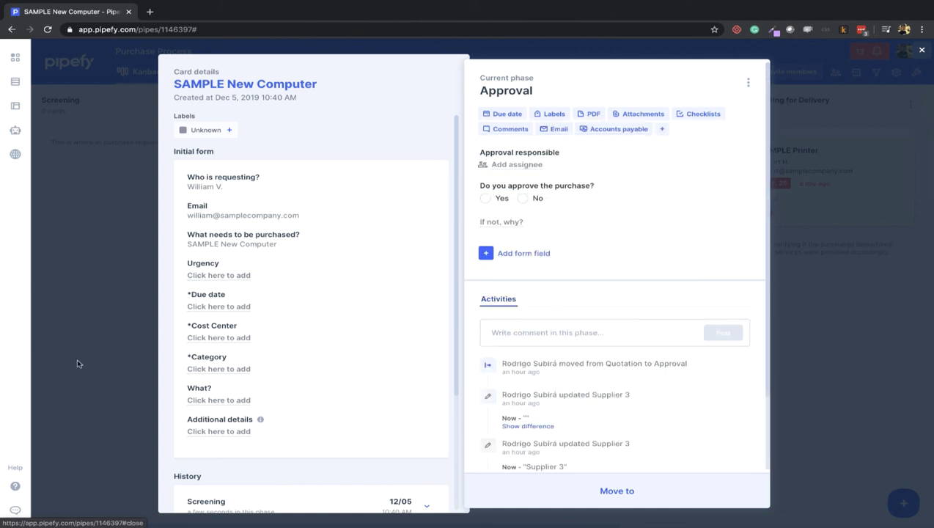
{"action": "left_click", "coordinate": [112, 294]}
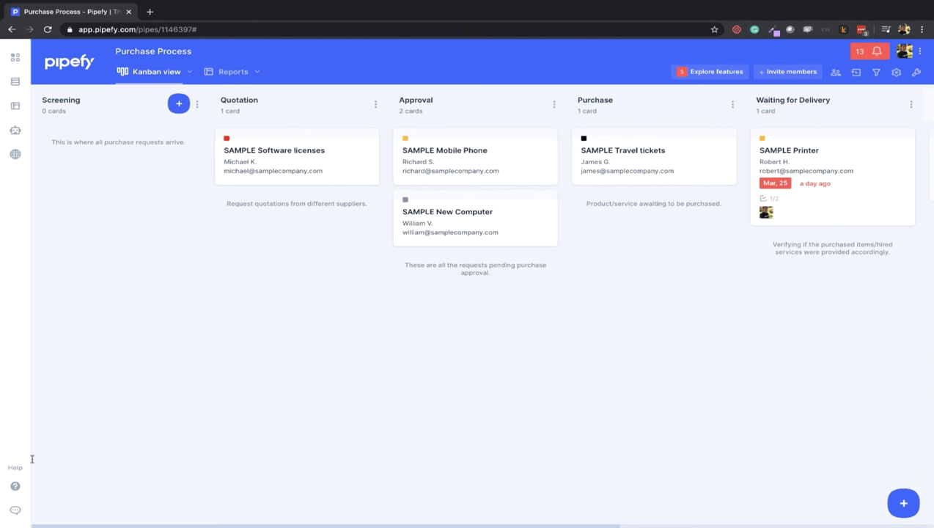
Open the Learning center for the pipe and read its Card help alongside the SAMPLE New Computer card.
{"action": "left_click", "coordinate": [15, 487]}
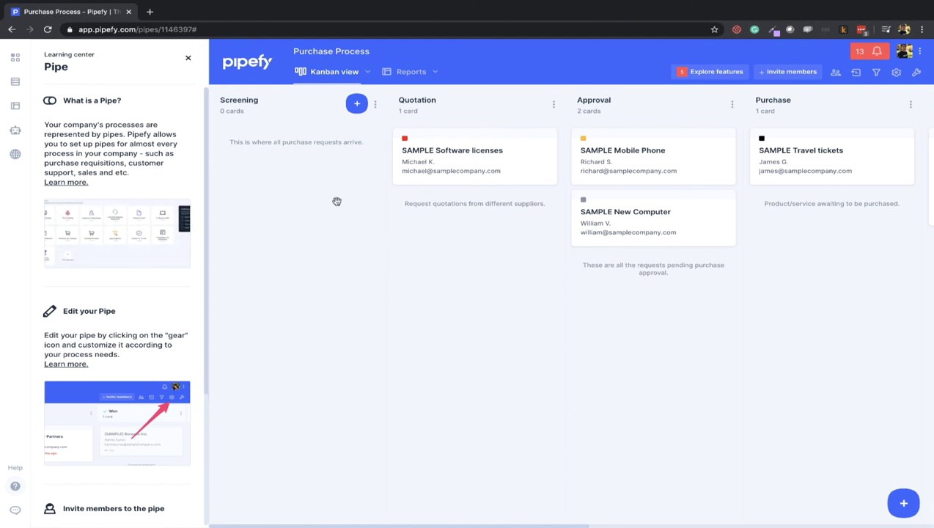
{"action": "left_click", "coordinate": [625, 228]}
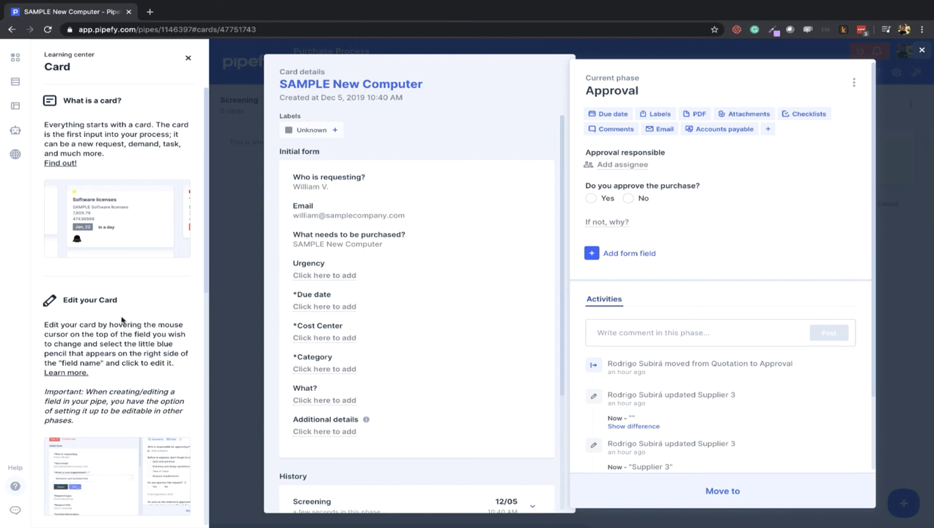
{"action": "scroll", "coordinate": [121, 319], "scroll_direction": "down", "scroll_amount": 8}
{"action": "scroll", "coordinate": [110, 279], "scroll_direction": "up", "scroll_amount": 8}
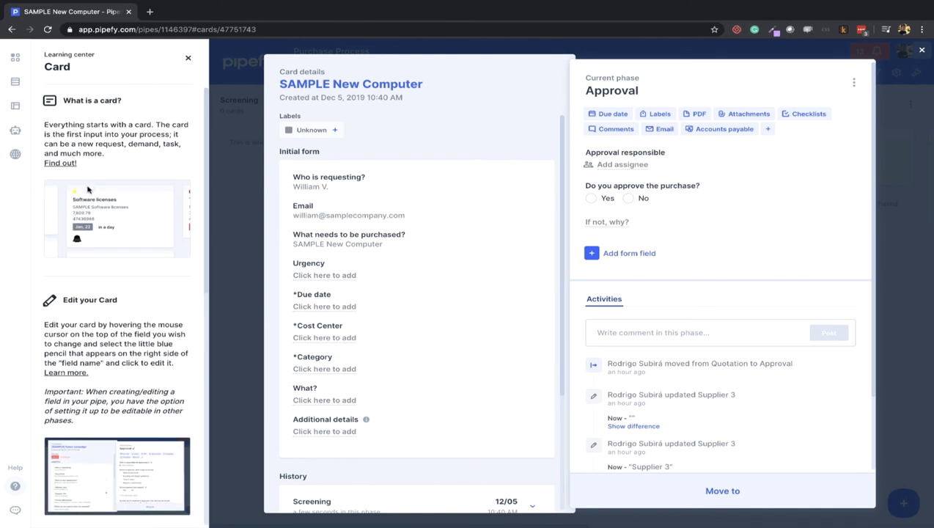